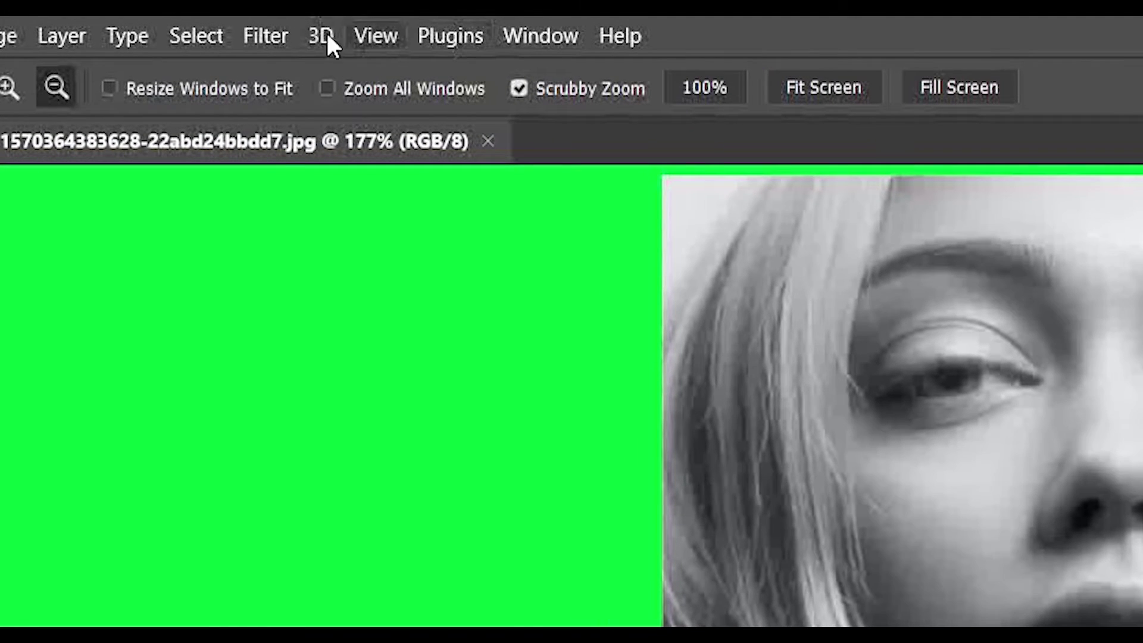
# - Open Neural Filters and enable the beta Colorize filter on the black-and-white portrait
pyautogui.click(250, 37)
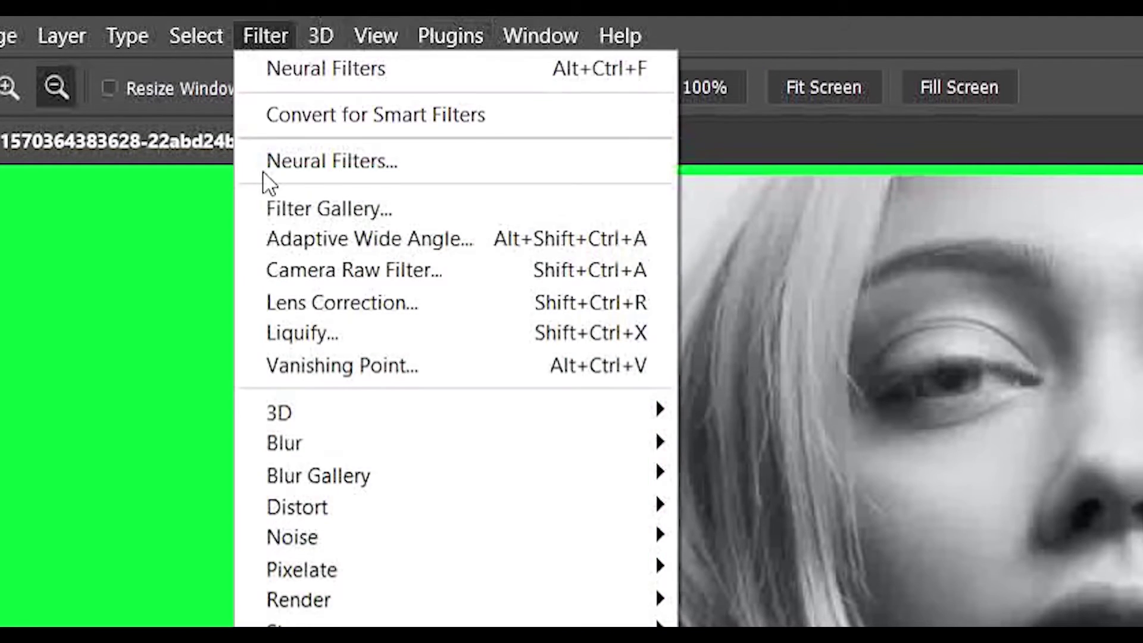
pyautogui.click(290, 158)
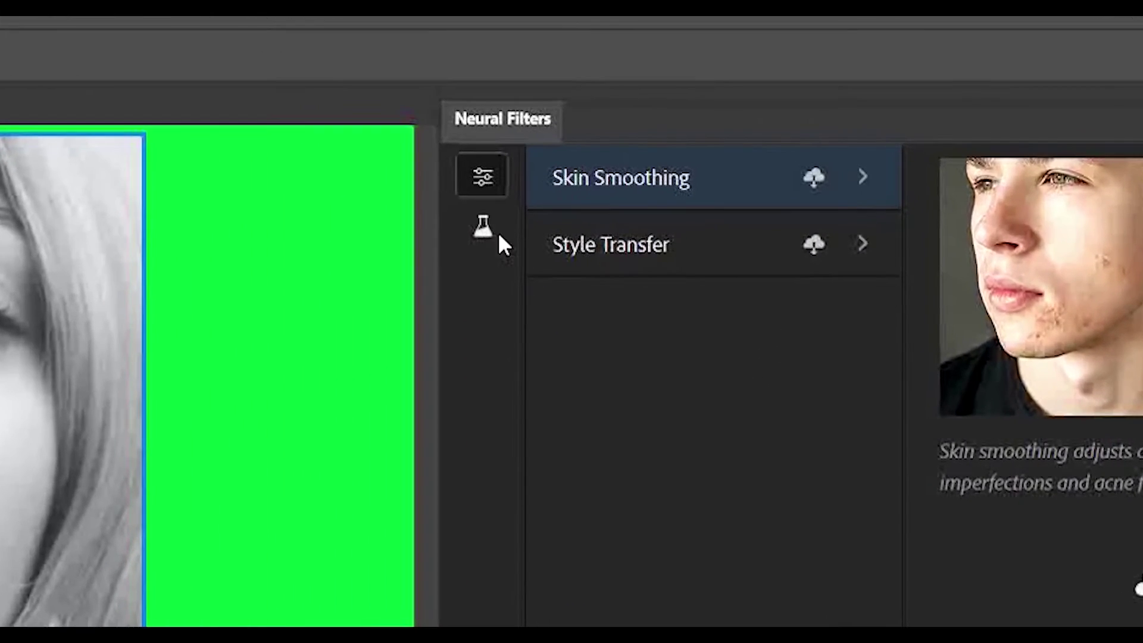
pyautogui.click(598, 170)
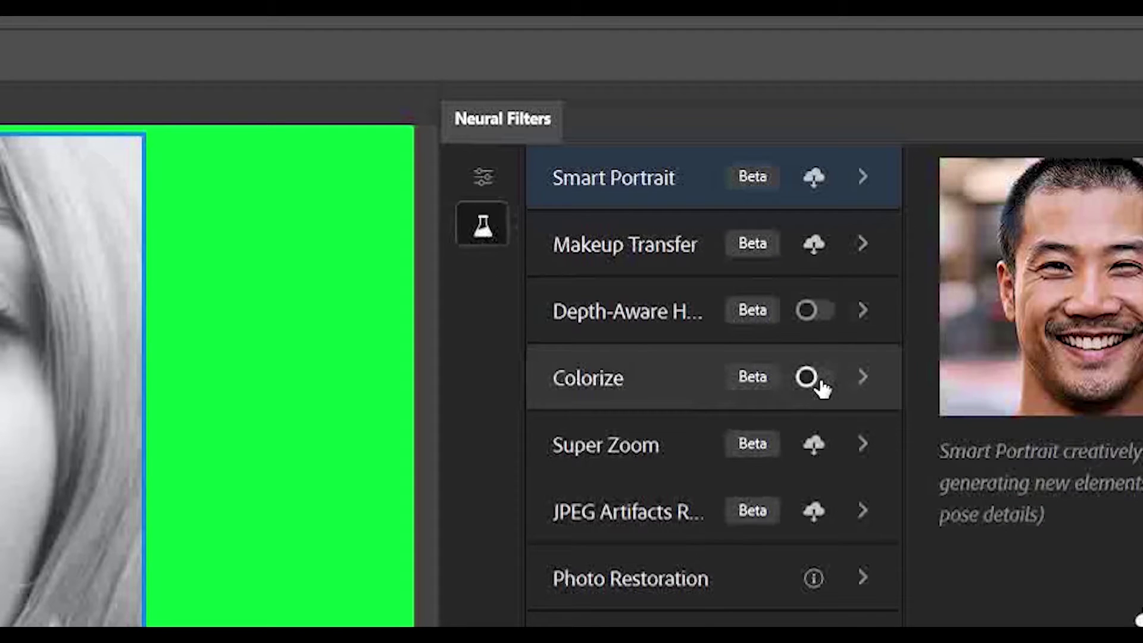
pyautogui.click(821, 382)
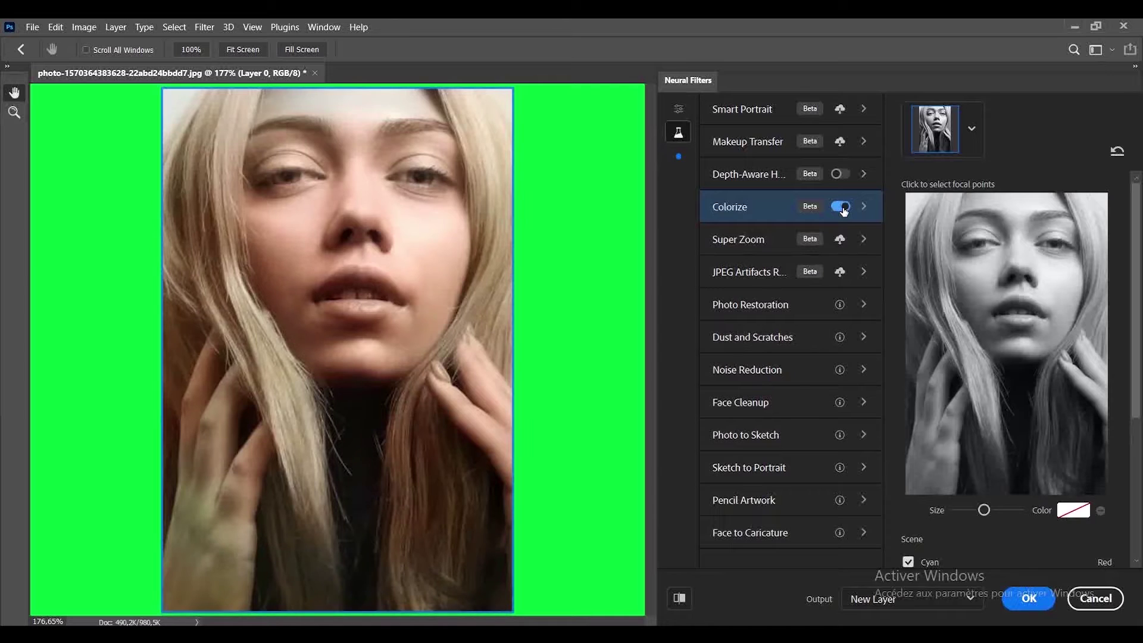
# - Shift the Colorize scene balance moderately toward red and yellow, and slightly toward magenta
pyautogui.scroll(-3, 1139, 278)
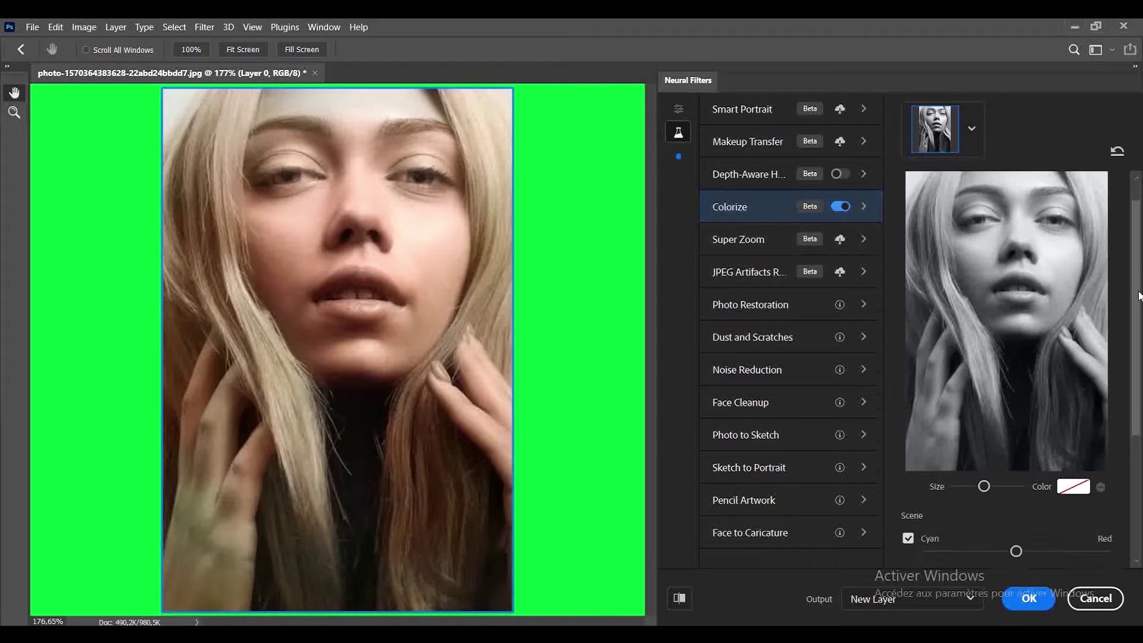
pyautogui.moveTo(1019, 356); pyautogui.dragTo(992, 356)
pyautogui.moveTo(1016, 421); pyautogui.dragTo(1046, 421)
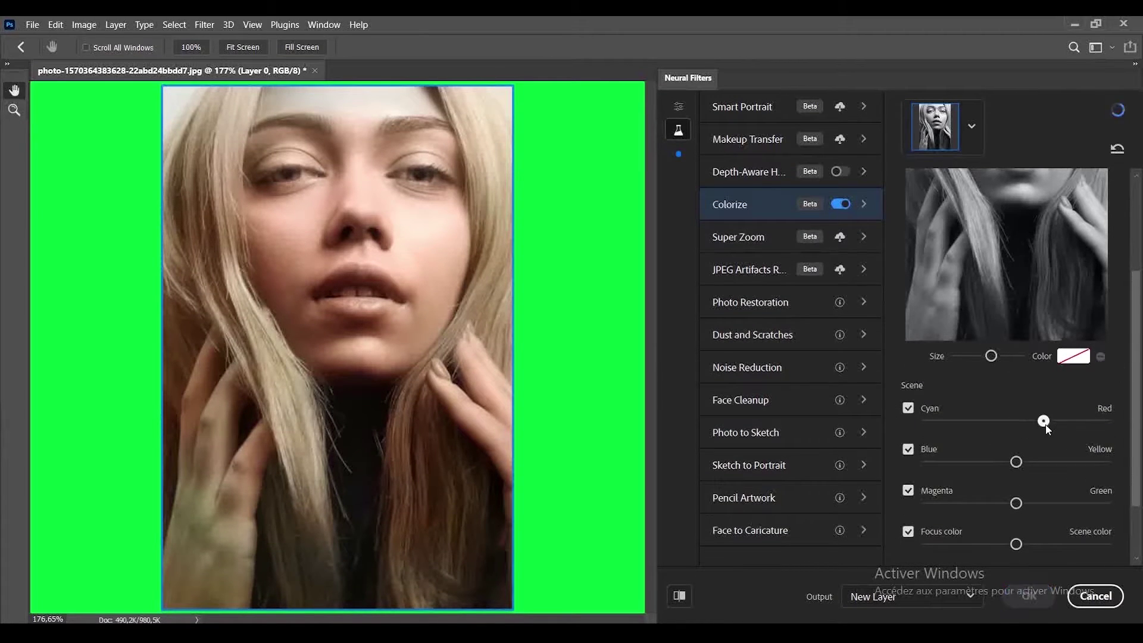
pyautogui.moveTo(1018, 462)
pyautogui.mouseDown()
pyautogui.moveTo(989, 462)
pyautogui.moveTo(1074, 462)
pyautogui.moveTo(1036, 463)
pyautogui.mouseUp()
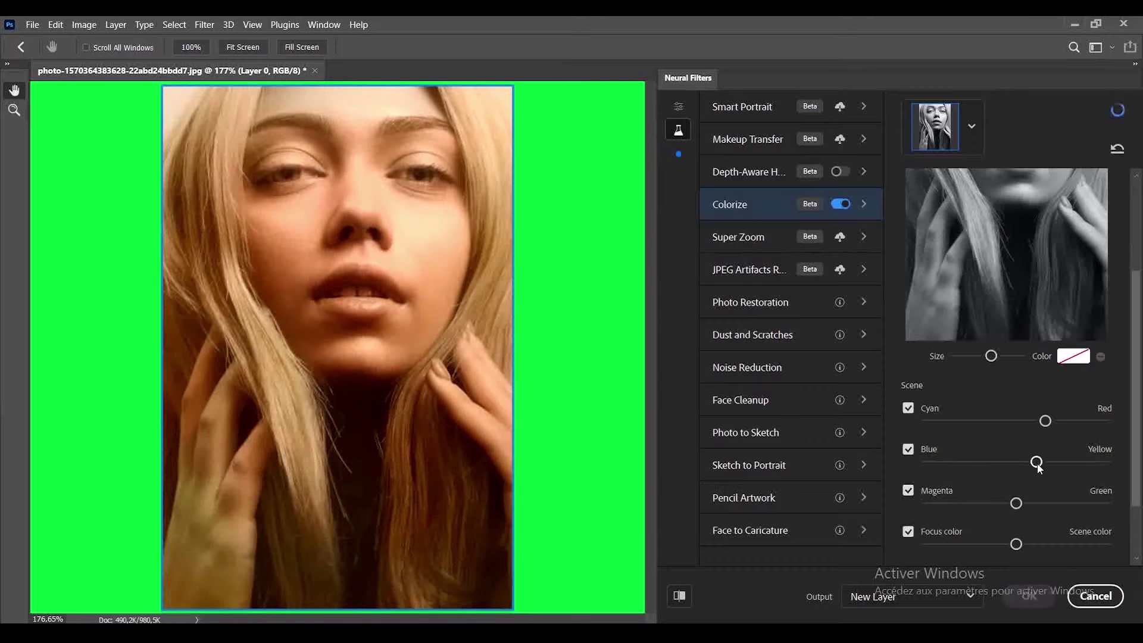
pyautogui.moveTo(1057, 504); pyautogui.dragTo(1012, 505)
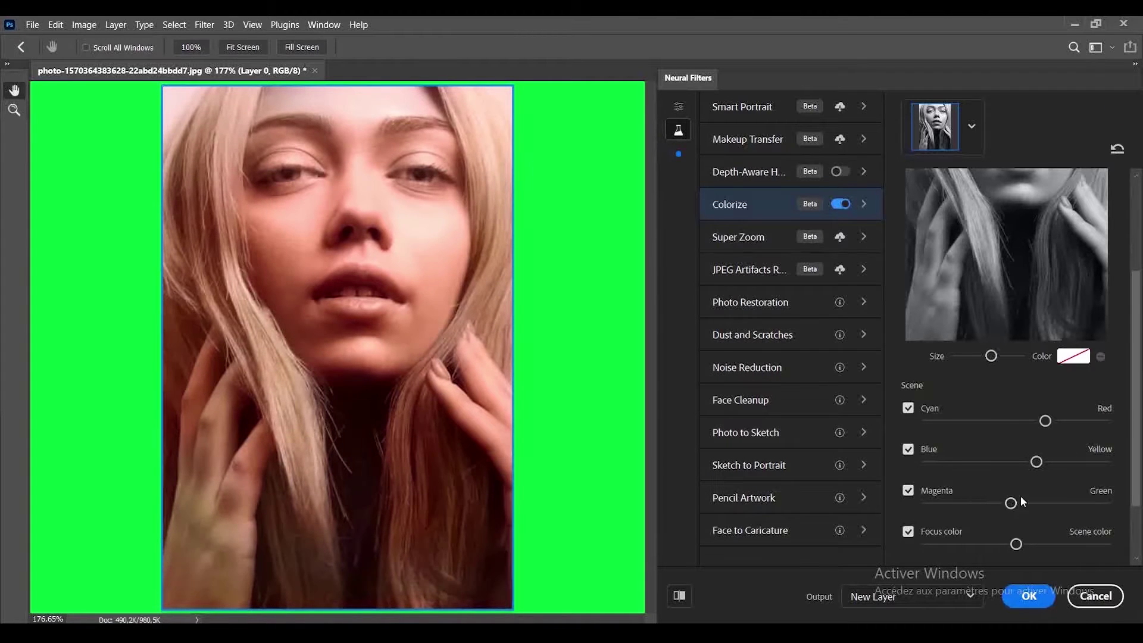
# - Increase a setting further down the Colorize options and apply the filter with its output on a new layer
pyautogui.scroll(-2, 1013, 476)
pyautogui.moveTo(1017, 465); pyautogui.dragTo(1053, 466)
pyautogui.scroll(4, 1013, 357)
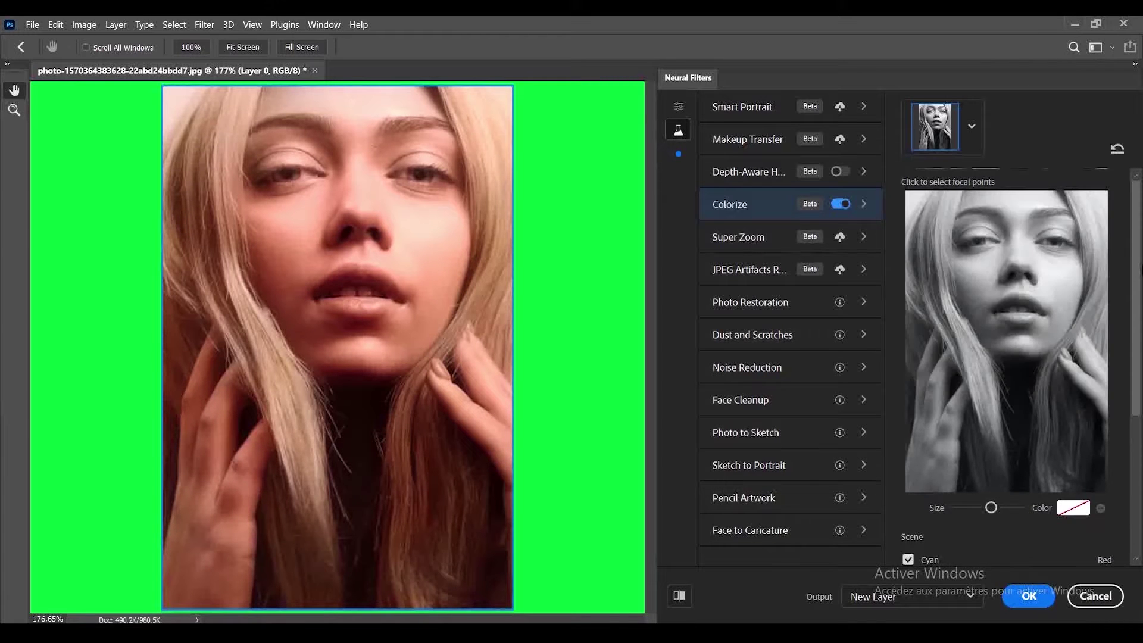
pyautogui.click(1036, 600)
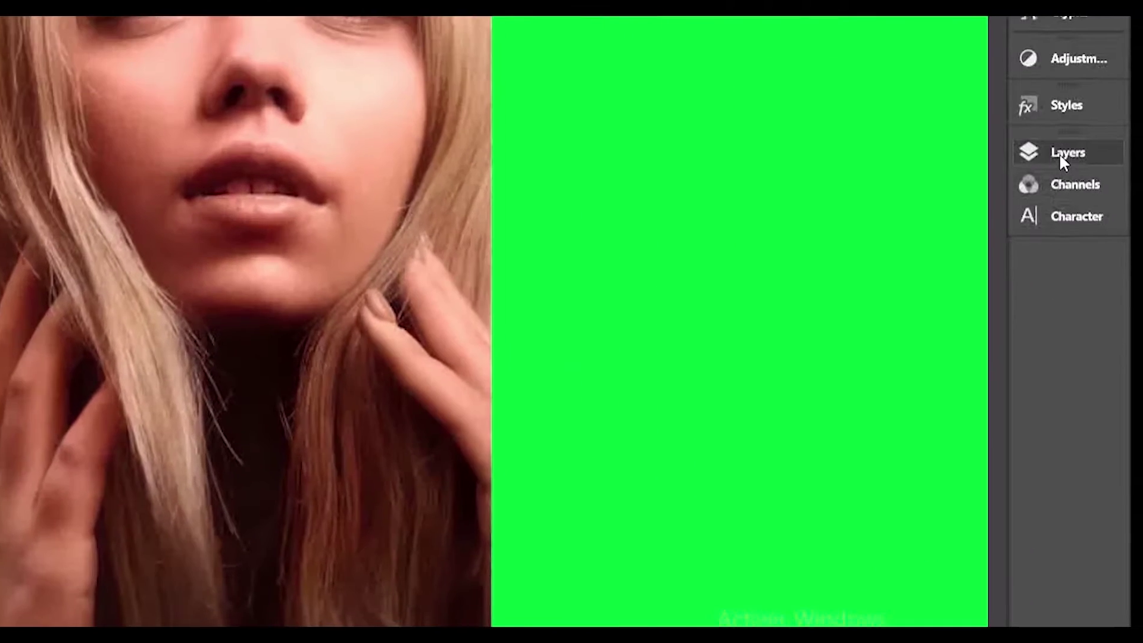
# - Duplicate the colorized Layer 0 and add a Hue/Saturation adjustment clipped to the copy
pyautogui.click(1099, 269)
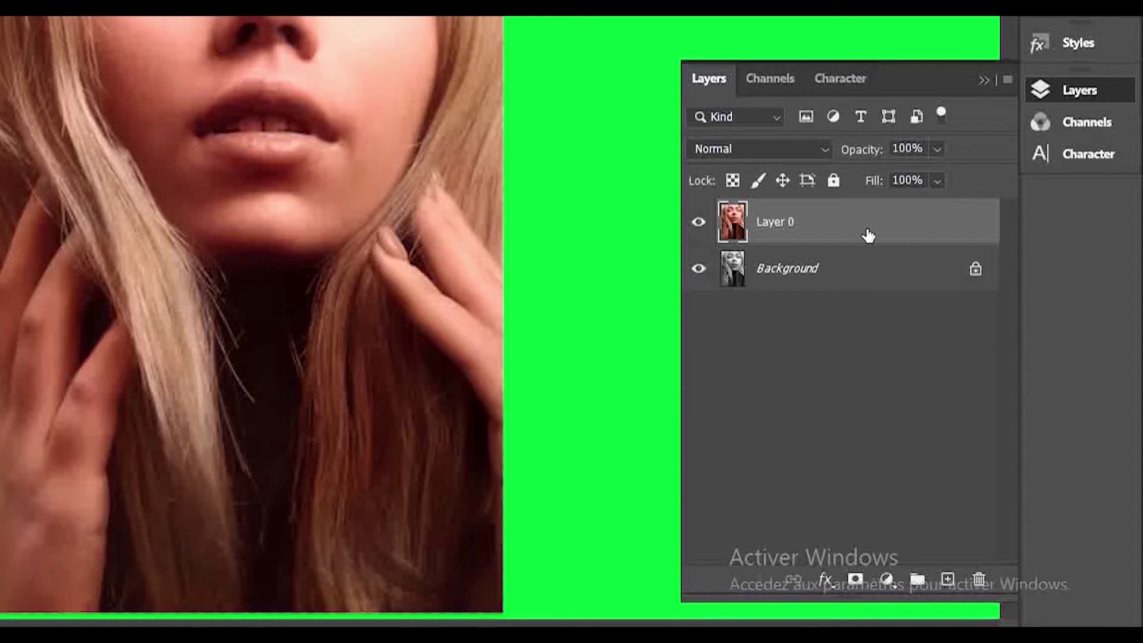
pyautogui.hotkey('ctrl', 'j')
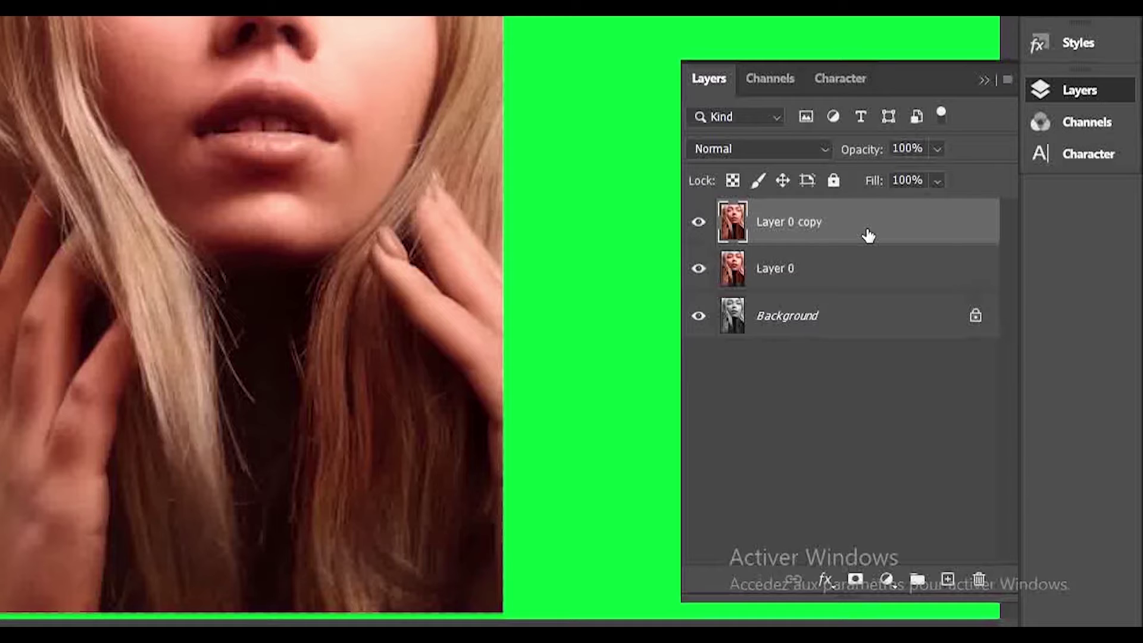
pyautogui.click(887, 579)
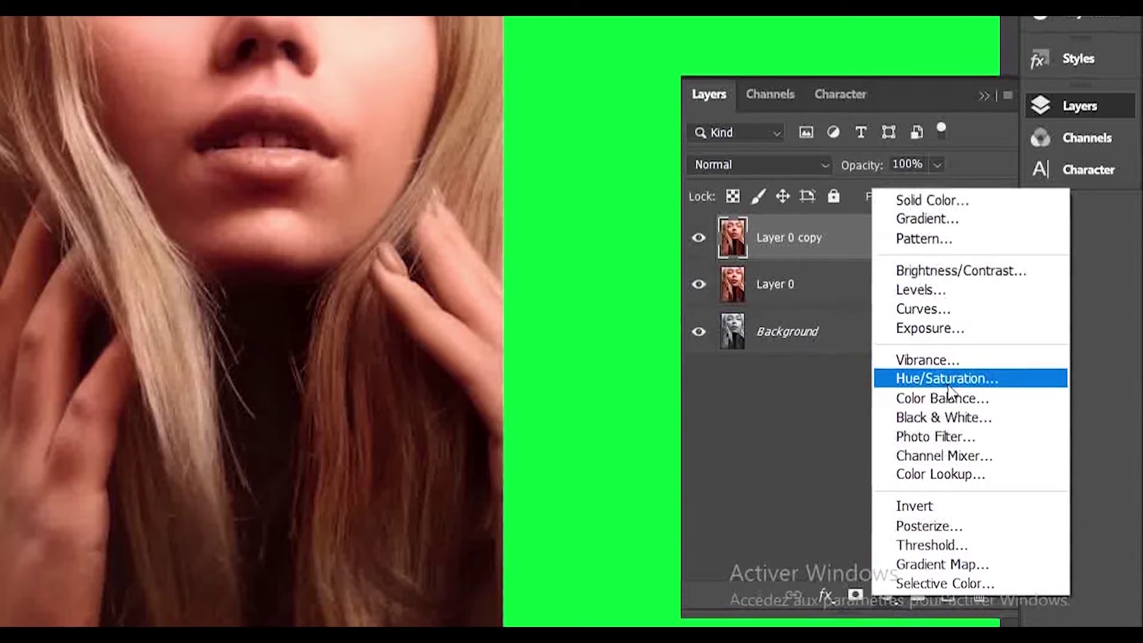
pyautogui.click(949, 386)
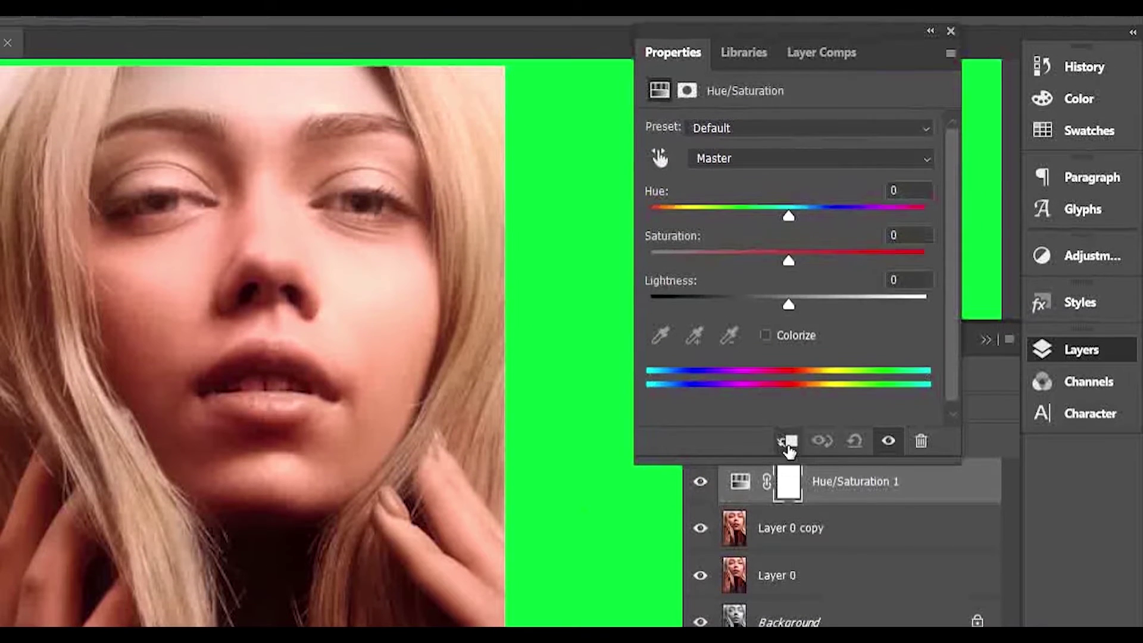
pyautogui.click(787, 433)
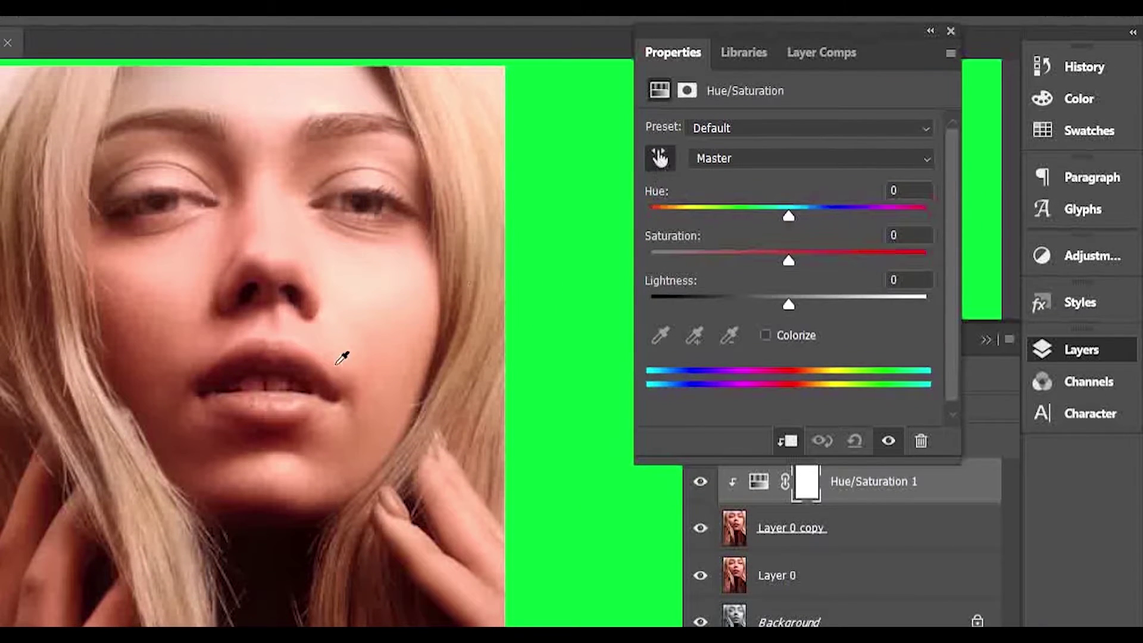
# - Sample the cheek's skin tone and set the widened Yellows range to Hue -8 and Saturation +10
pyautogui.click(159, 377)
pyautogui.moveTo(791, 261)
pyautogui.mouseDown()
pyautogui.moveTo(829, 268)
pyautogui.moveTo(774, 268)
pyautogui.moveTo(799, 265)
pyautogui.mouseUp()
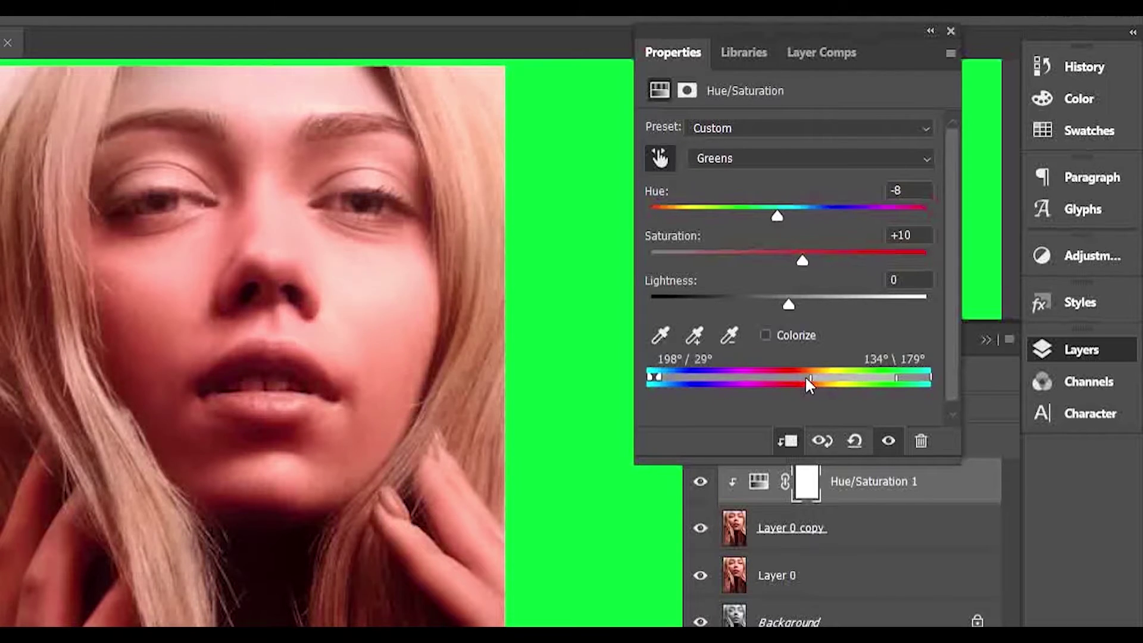
pyautogui.moveTo(808, 377); pyautogui.dragTo(823, 378)
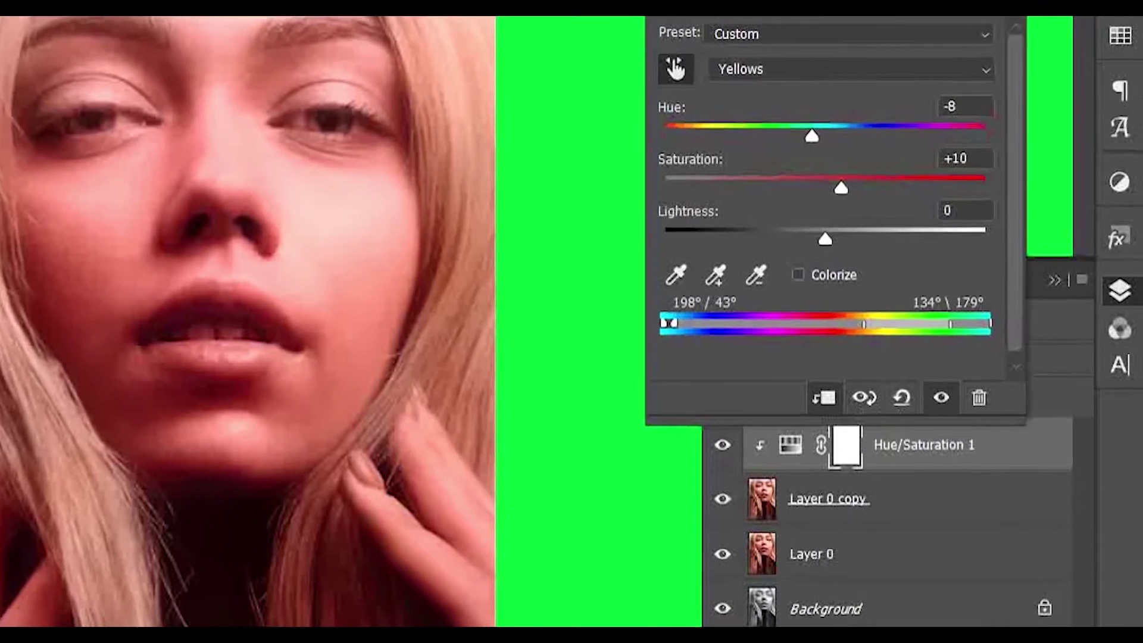
pyautogui.click(951, 31)
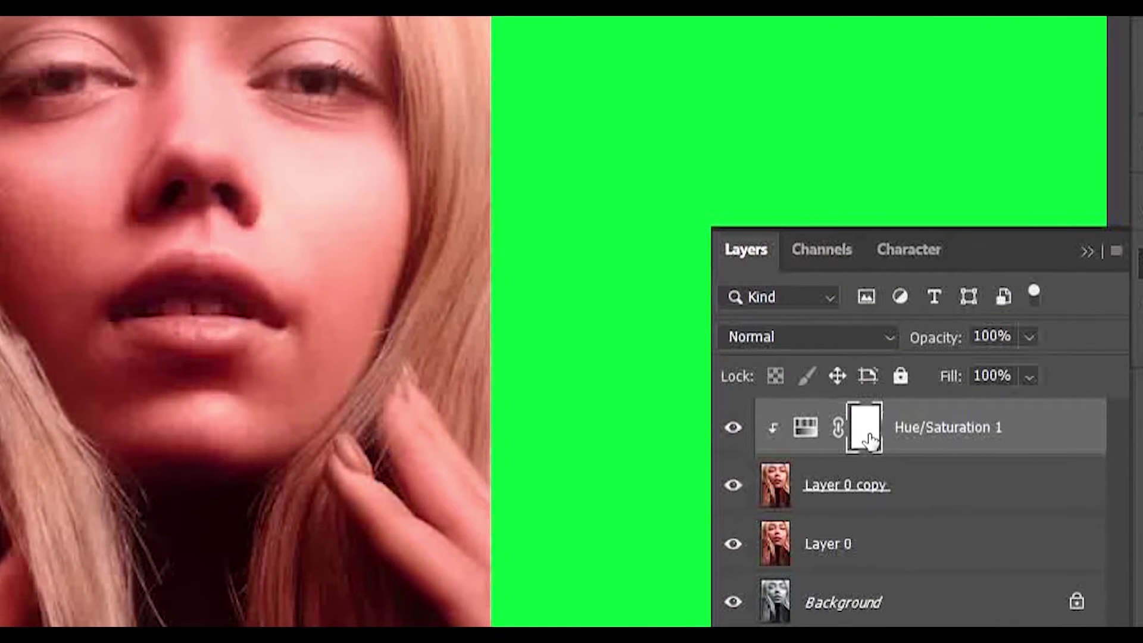
# - Invert the Hue/Saturation 1 mask and paint white over the face and hands with a soft 95 px brush
pyautogui.hotkey('ctrl', 'i')
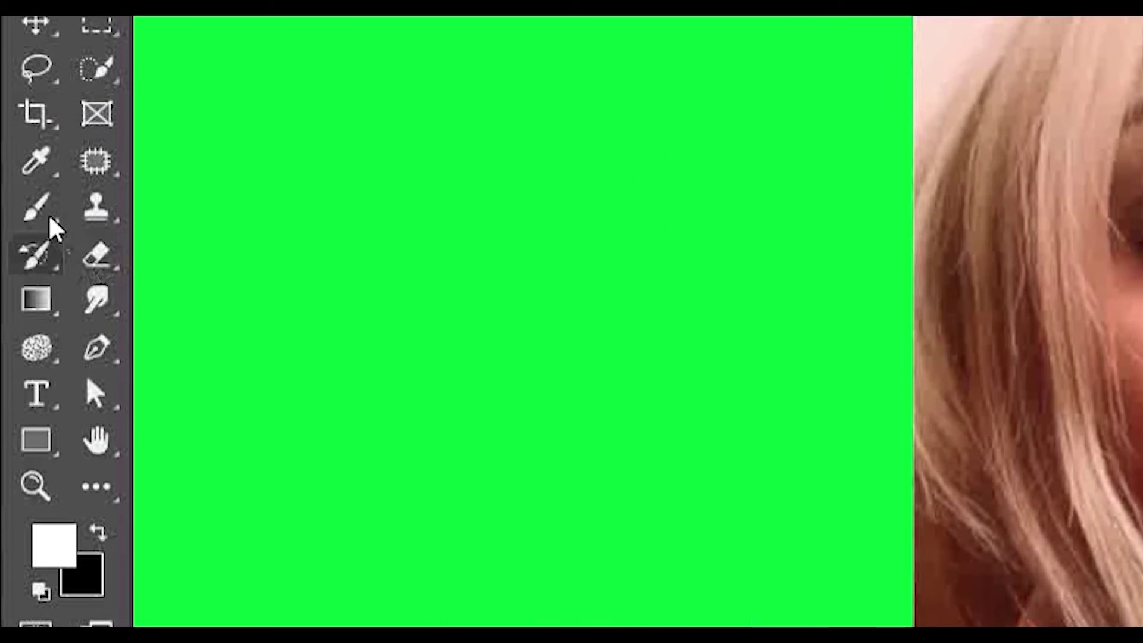
pyautogui.click(39, 186)
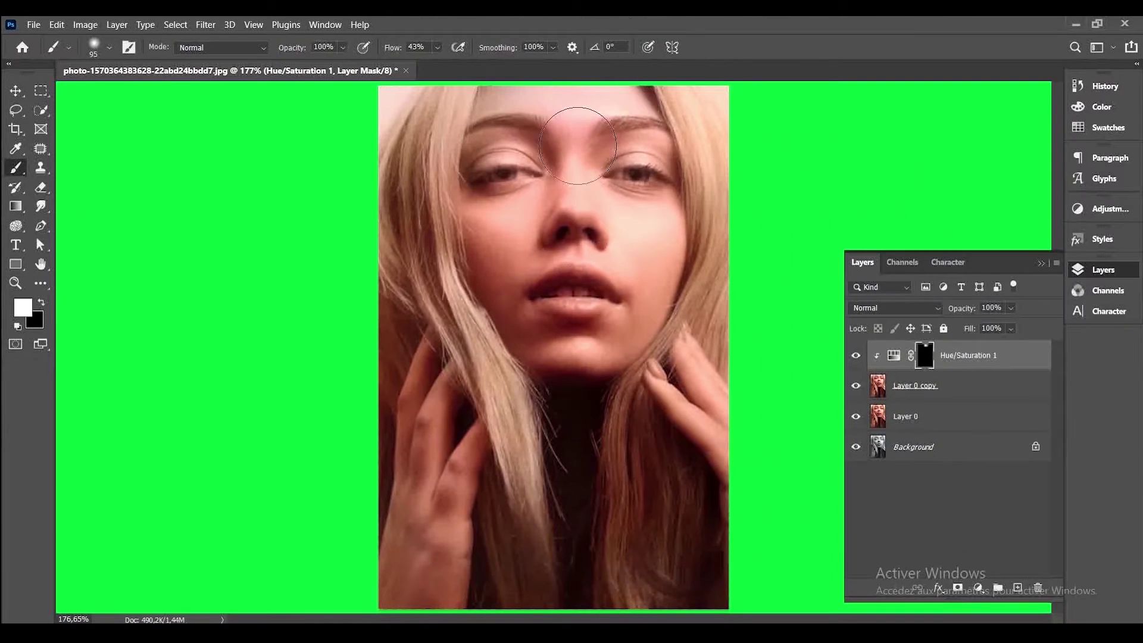
pyautogui.moveTo(578, 146)
pyautogui.mouseDown()
pyautogui.moveTo(627, 110)
pyautogui.moveTo(511, 98)
pyautogui.moveTo(632, 331)
pyautogui.moveTo(521, 286)
pyautogui.moveTo(606, 165)
pyautogui.moveTo(505, 188)
pyautogui.moveTo(584, 112)
pyautogui.mouseUp()
pyautogui.moveTo(684, 401)
pyautogui.mouseDown()
pyautogui.moveTo(718, 400)
pyautogui.moveTo(724, 453)
pyautogui.mouseUp()
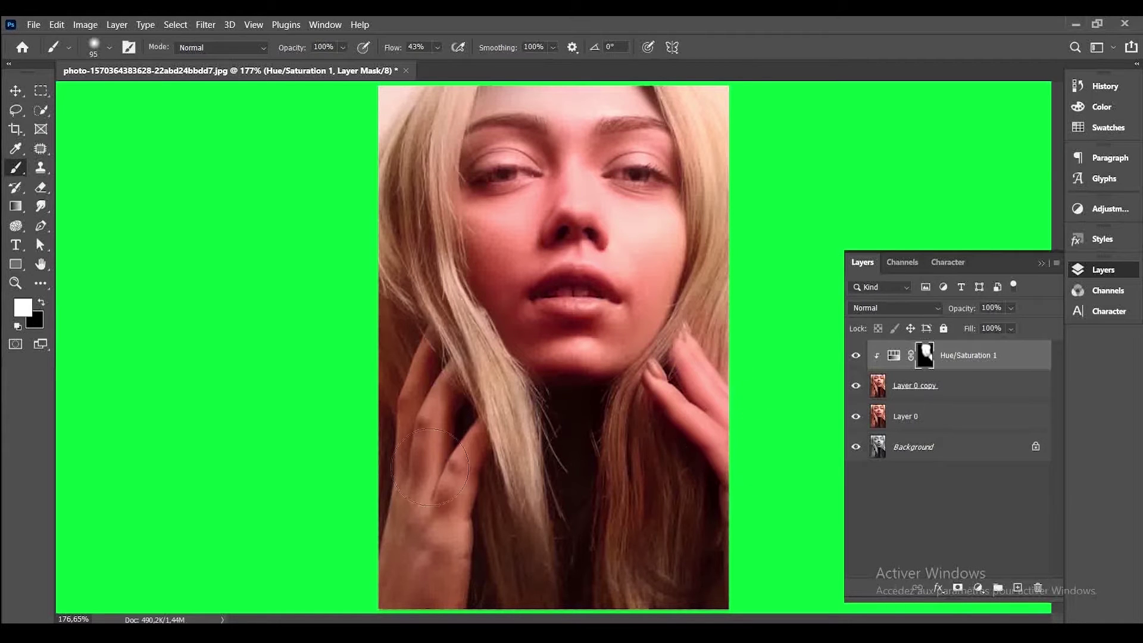
pyautogui.moveTo(428, 468)
pyautogui.mouseDown()
pyautogui.moveTo(405, 530)
pyautogui.moveTo(411, 417)
pyautogui.moveTo(392, 532)
pyautogui.moveTo(424, 533)
pyautogui.moveTo(456, 484)
pyautogui.moveTo(398, 571)
pyautogui.moveTo(427, 511)
pyautogui.moveTo(450, 386)
pyautogui.moveTo(413, 567)
pyautogui.mouseUp()
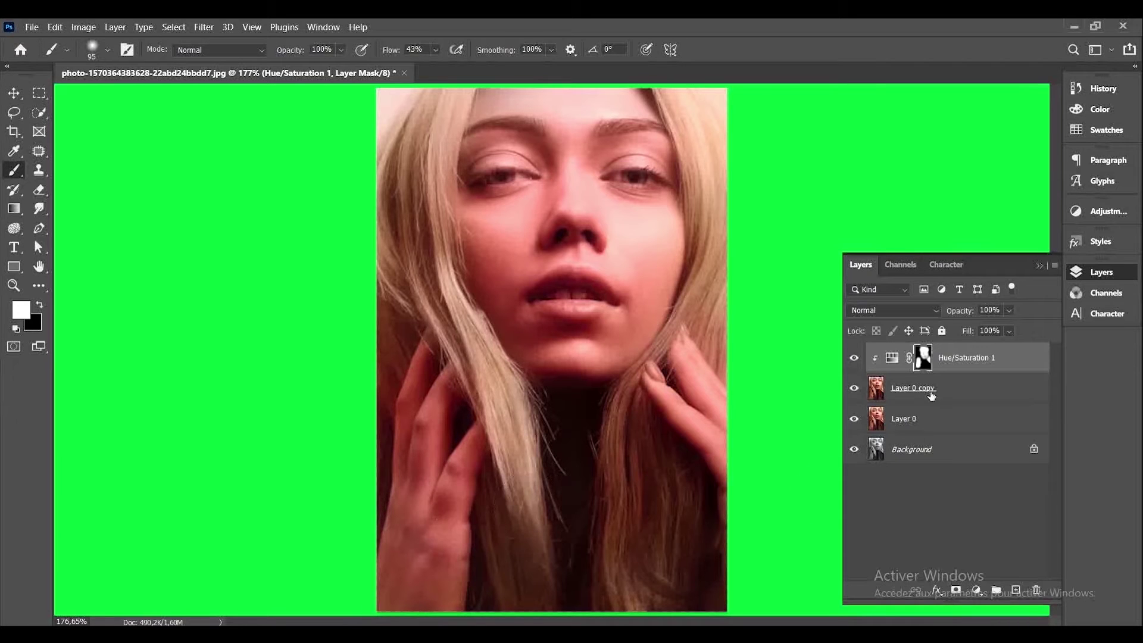
# - Add a second Hue/Saturation adjustment layer and sample the lower lip to target the Reds
pyautogui.click(977, 590)
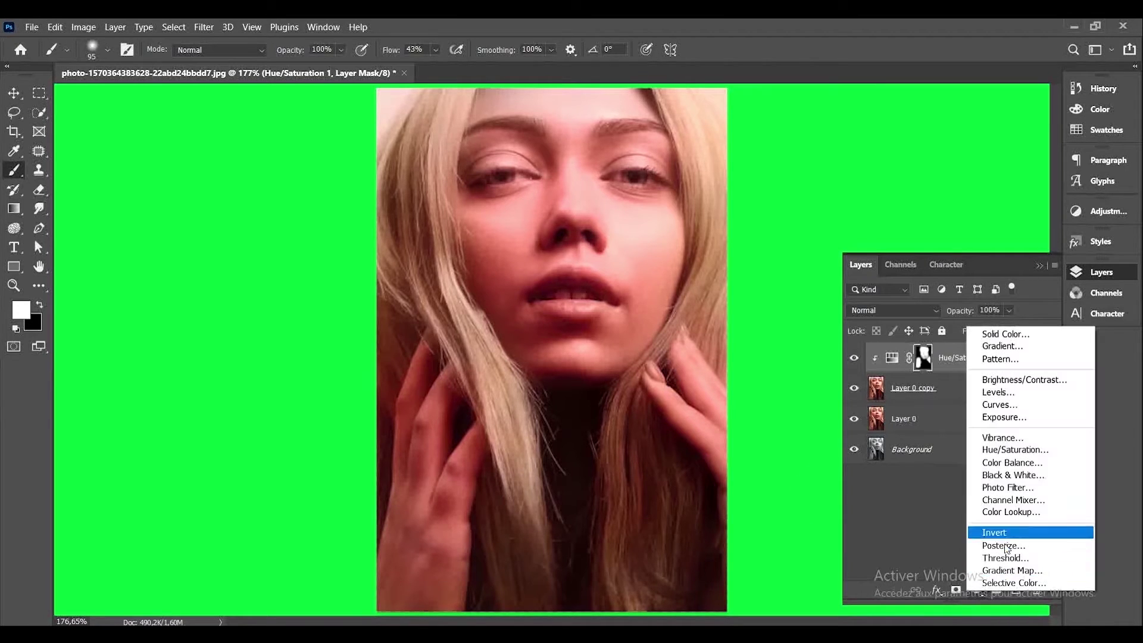
pyautogui.click(1039, 457)
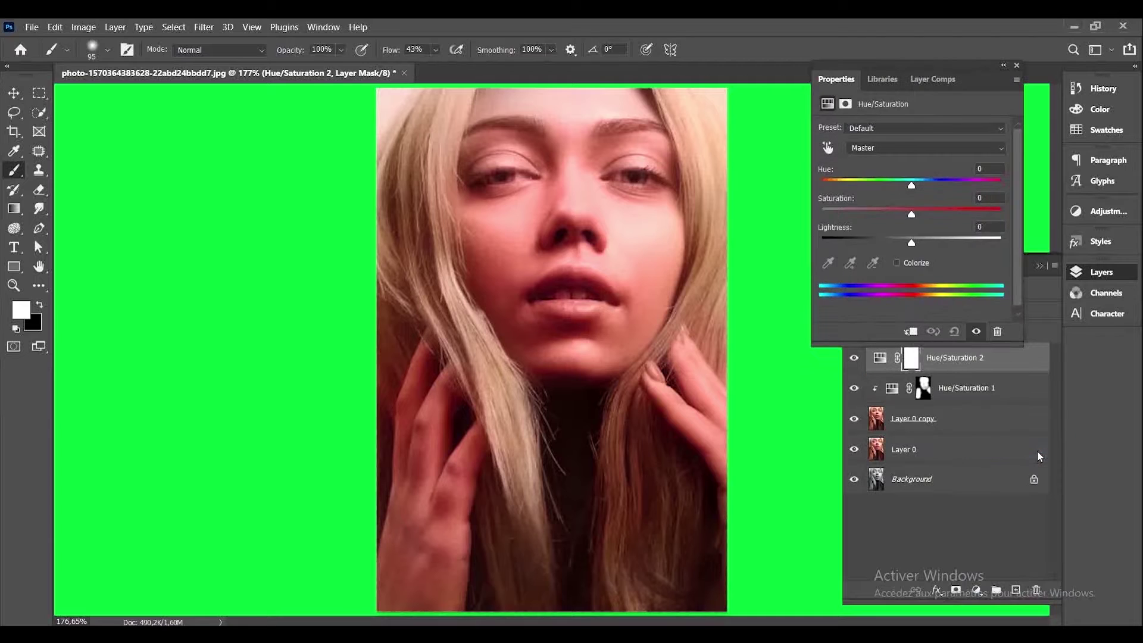
pyautogui.click(829, 150)
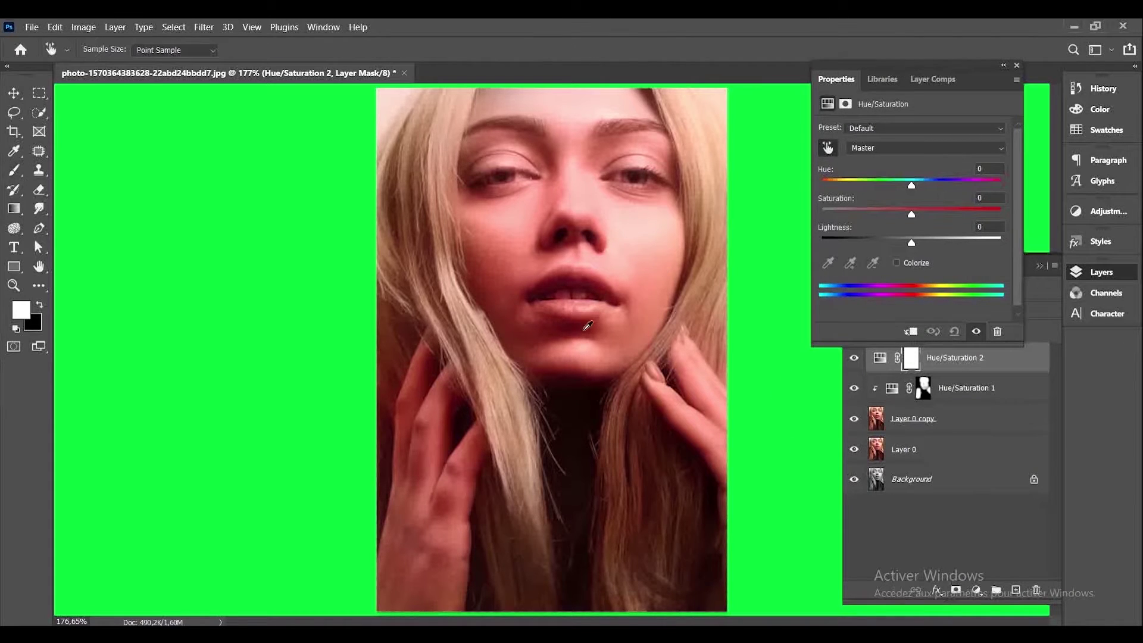
pyautogui.click(561, 308)
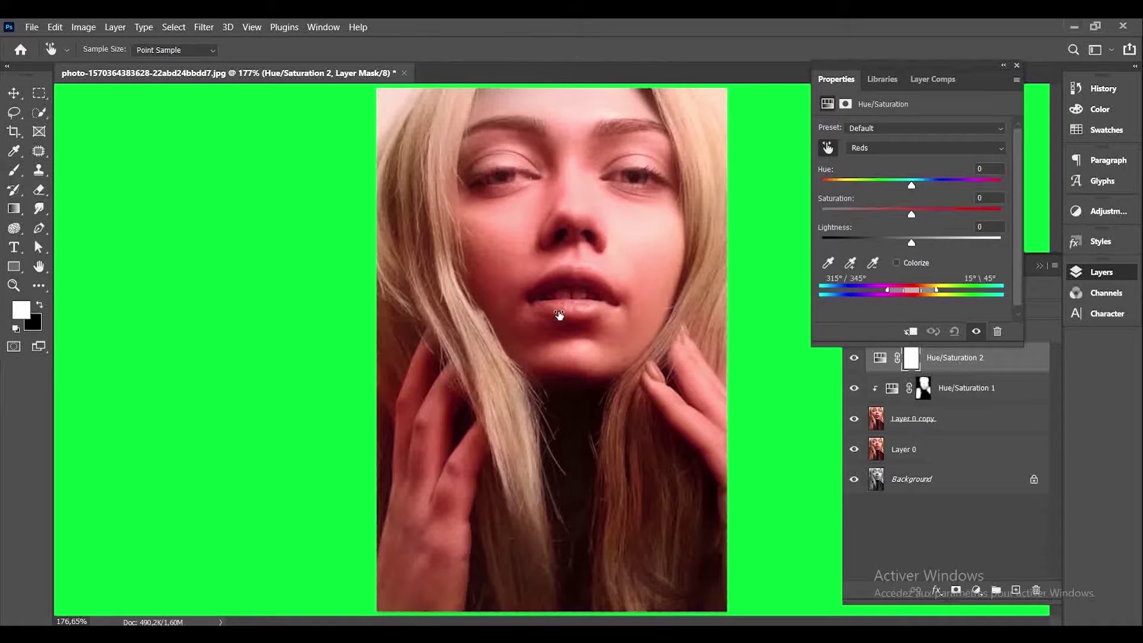
# - Set the Reds to Hue -9 and Saturation +32 and clip the adjustment to the layers below
pyautogui.moveTo(913, 216); pyautogui.dragTo(939, 231)
pyautogui.moveTo(911, 185); pyautogui.dragTo(903, 213)
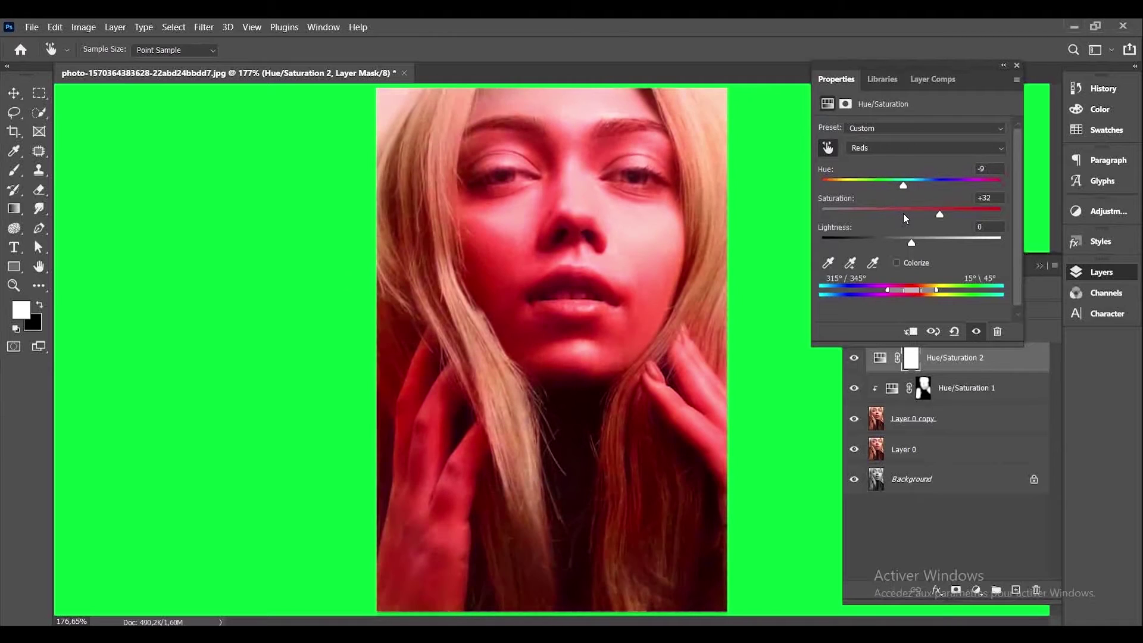
pyautogui.click(911, 332)
pyautogui.click(1017, 66)
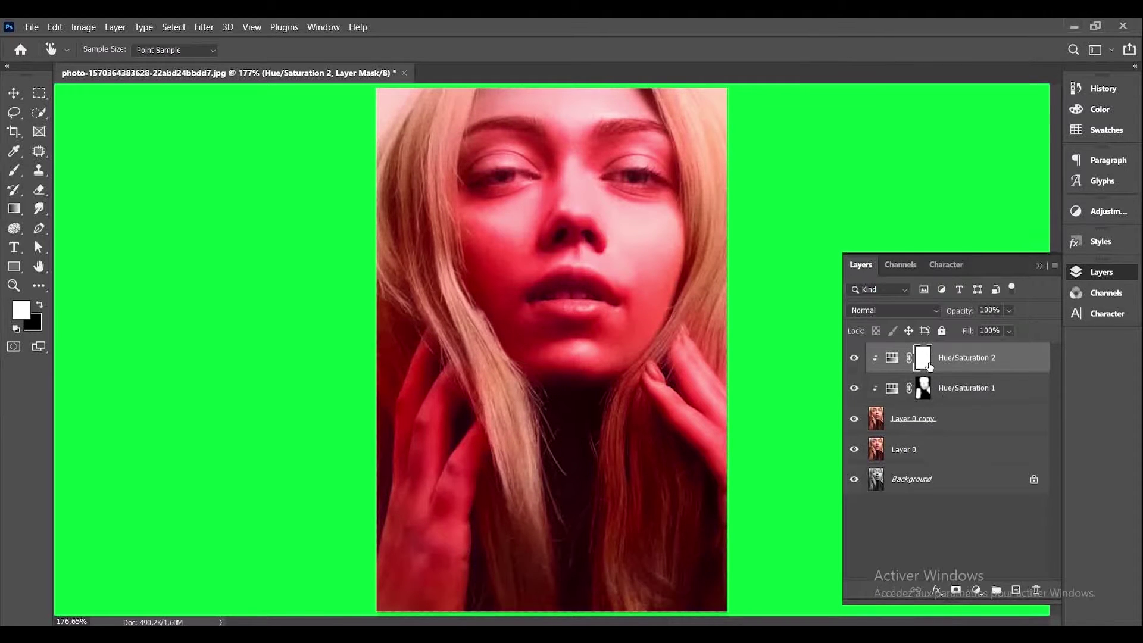
# - Invert the Hue/Saturation 2 mask and paint the lips white with a soft 25 px brush at 0% hardness
pyautogui.hotkey('ctrl', 'i')
pyautogui.press('b')
pyautogui.click(107, 50)
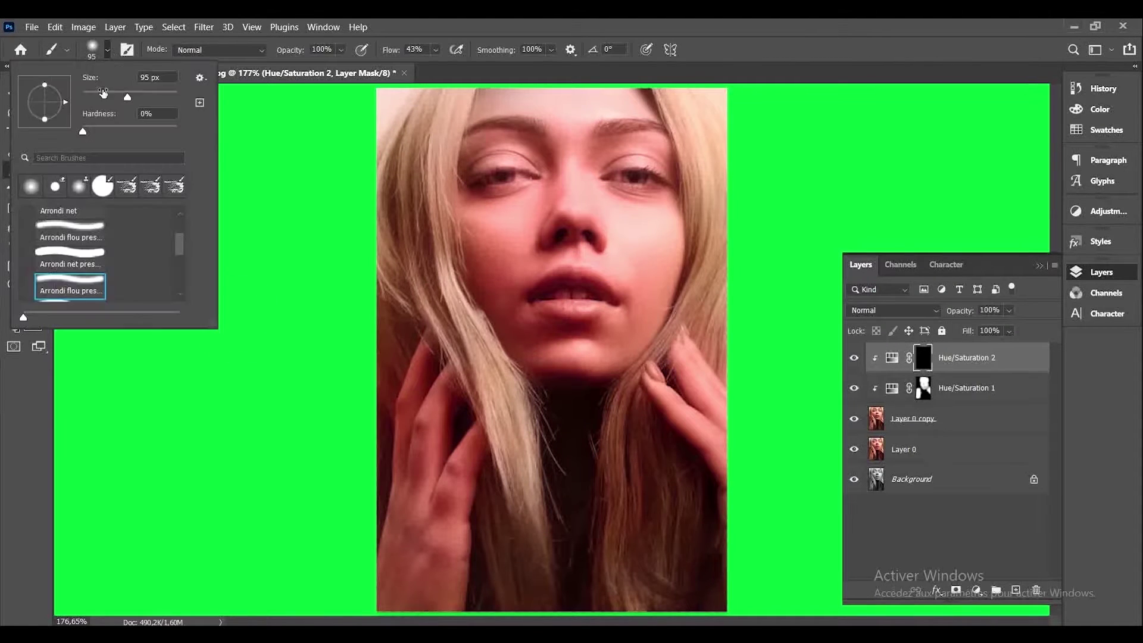
pyautogui.moveTo(108, 96); pyautogui.dragTo(101, 96)
pyautogui.click(103, 188)
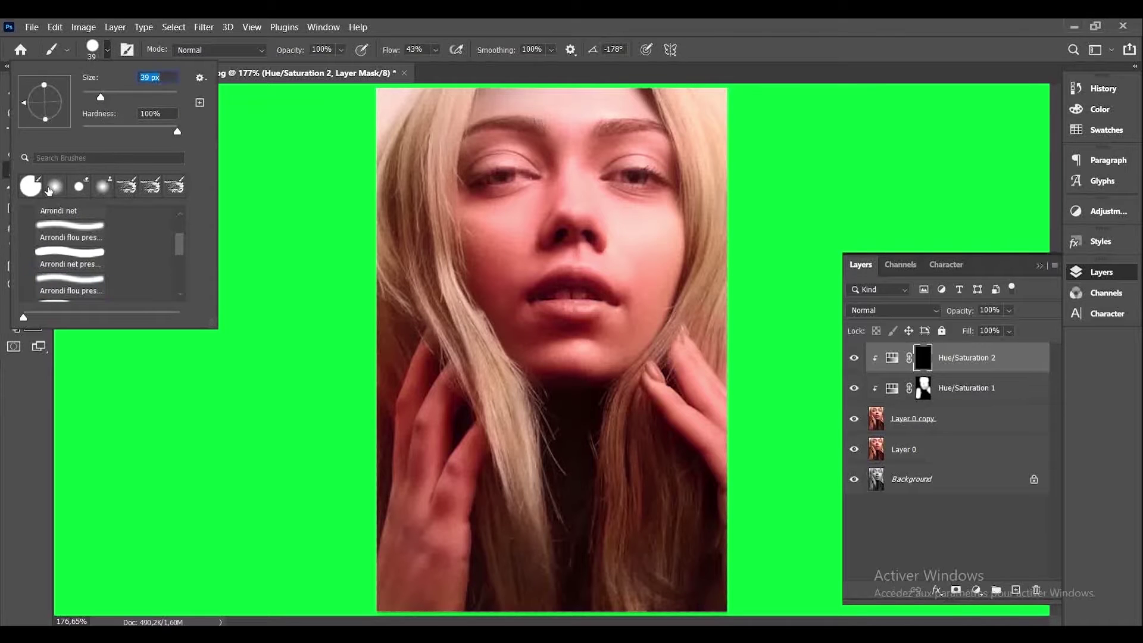
pyautogui.click(63, 190)
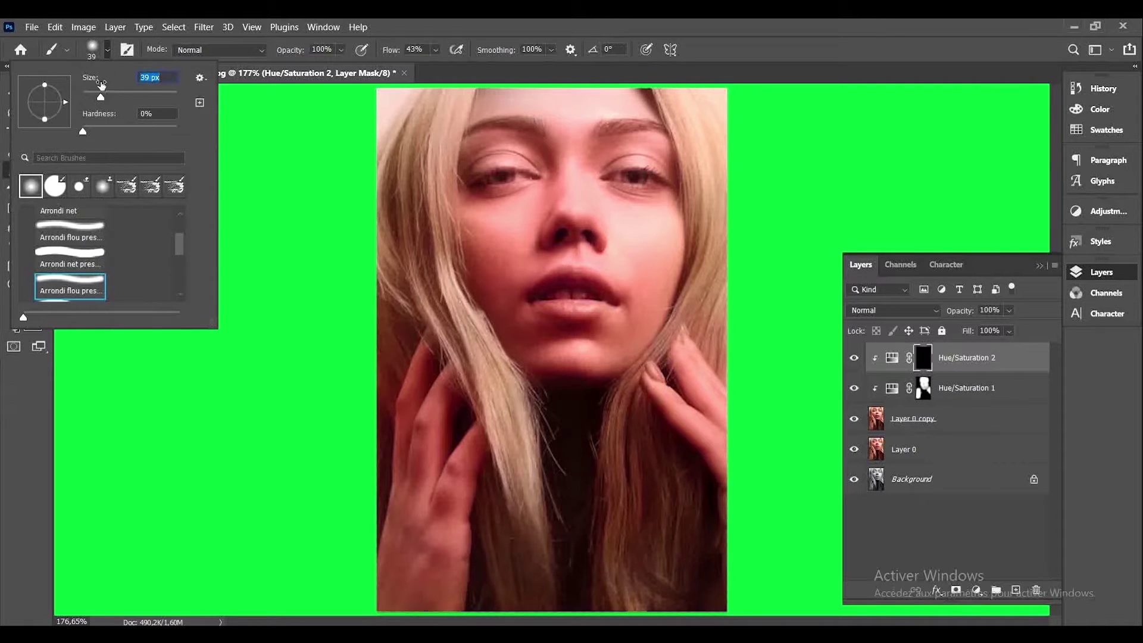
pyautogui.moveTo(101, 96); pyautogui.dragTo(94, 96)
pyautogui.moveTo(585, 277)
pyautogui.mouseDown()
pyautogui.moveTo(533, 299)
pyautogui.moveTo(573, 282)
pyautogui.moveTo(610, 293)
pyautogui.moveTo(587, 276)
pyautogui.moveTo(603, 295)
pyautogui.moveTo(590, 320)
pyautogui.moveTo(561, 306)
pyautogui.moveTo(645, 309)
pyautogui.moveTo(541, 306)
pyautogui.moveTo(566, 317)
pyautogui.moveTo(538, 305)
pyautogui.moveTo(573, 325)
pyautogui.moveTo(608, 307)
pyautogui.moveTo(536, 292)
pyautogui.moveTo(551, 282)
pyautogui.moveTo(607, 293)
pyautogui.moveTo(611, 305)
pyautogui.moveTo(554, 305)
pyautogui.mouseUp()
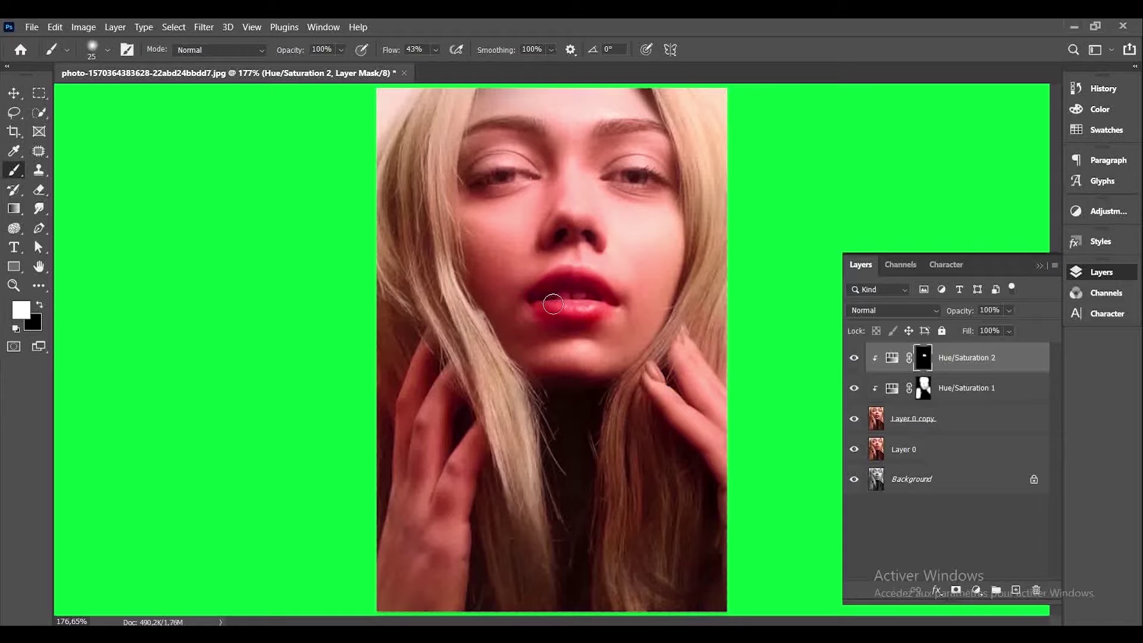
# - Erase the red spill on the skin around the left corner of the mouth from the Hue/Saturation 2 mask
pyautogui.click(36, 190)
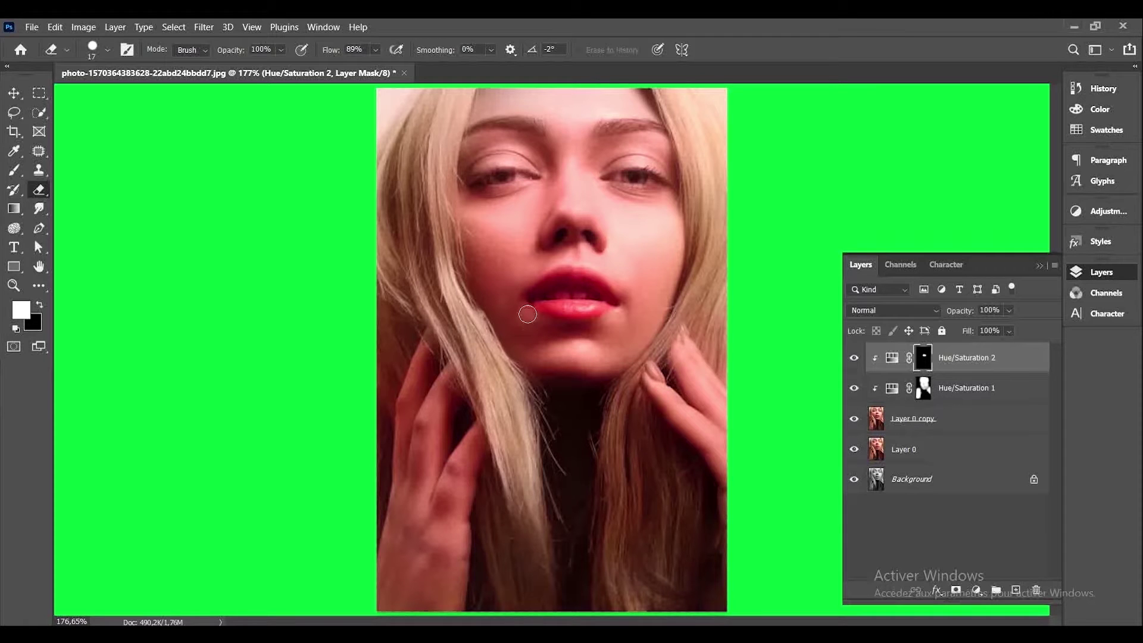
pyautogui.moveTo(529, 329); pyautogui.dragTo(527, 313)
pyautogui.press('b')
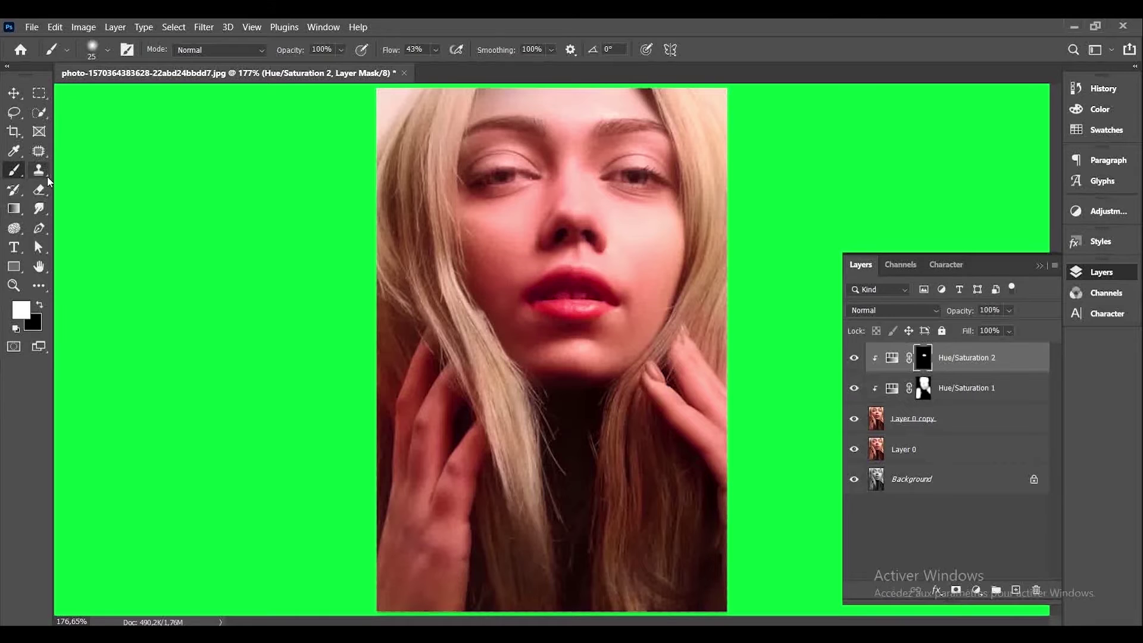
# - Clean up the lip edge at the left mouth corner on the Hue/Saturation 2 mask with a 7 px eraser
pyautogui.press('z')
pyautogui.moveTo(536, 297); pyautogui.dragTo(595, 363)
pyautogui.click(39, 192)
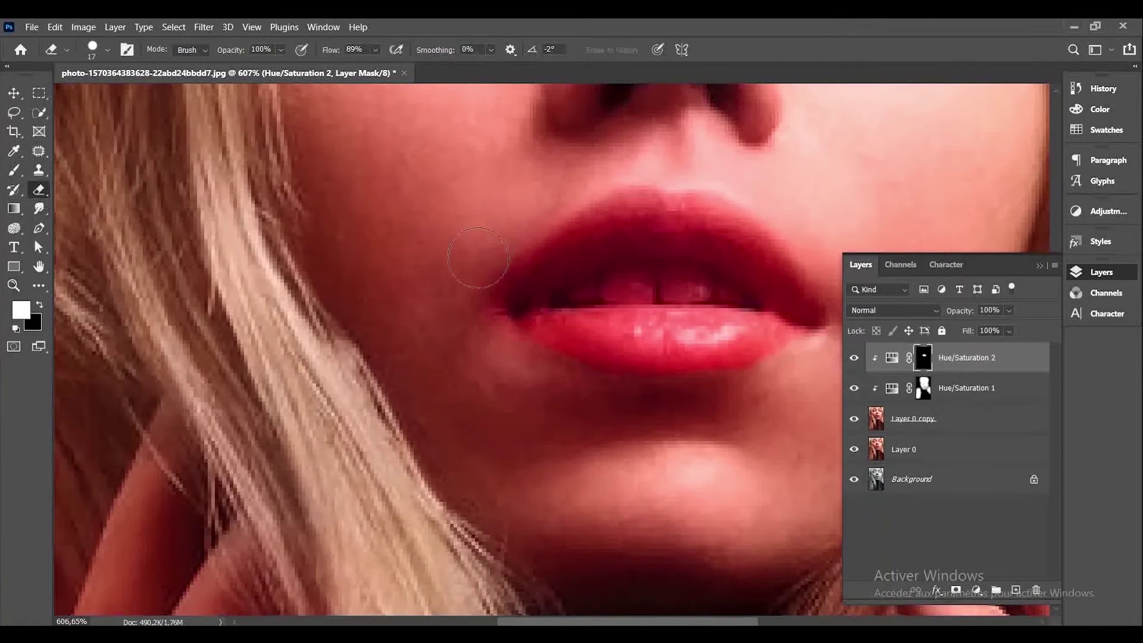
pyautogui.click(93, 53)
pyautogui.moveTo(93, 98); pyautogui.dragTo(84, 97)
pyautogui.click(500, 315)
pyautogui.moveTo(503, 323); pyautogui.dragTo(526, 343)
pyautogui.click(1039, 266)
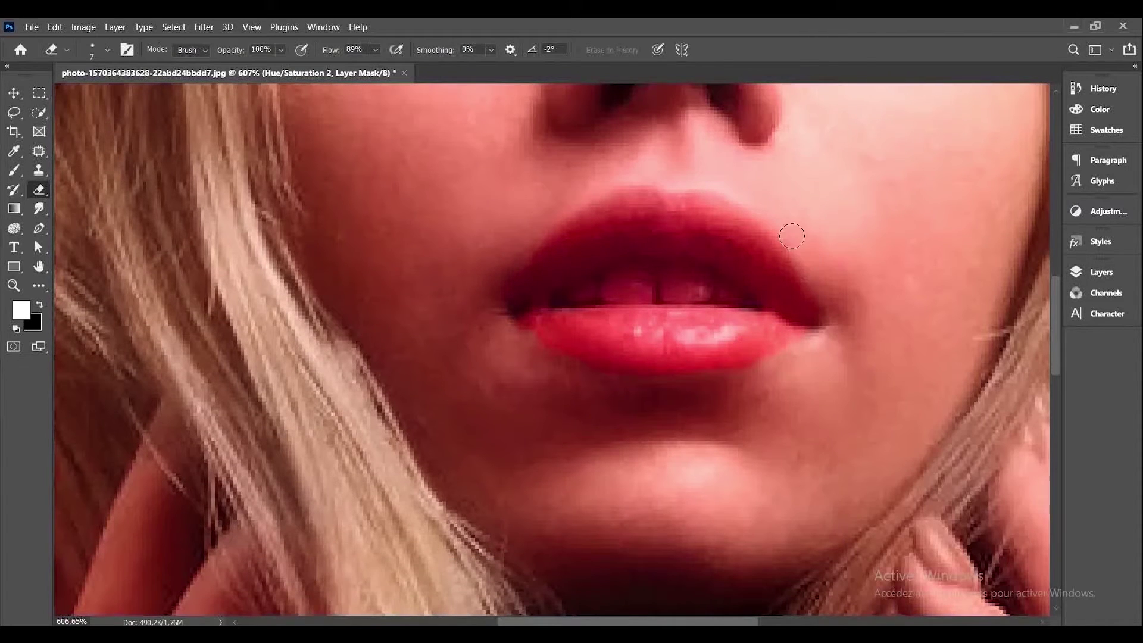
# - Compare the portrait with and without the color adjustments by toggling the visibility of Layer 0 copy
pyautogui.press('z')
pyautogui.hotkey('ctrl', '0')
pyautogui.click(1101, 272)
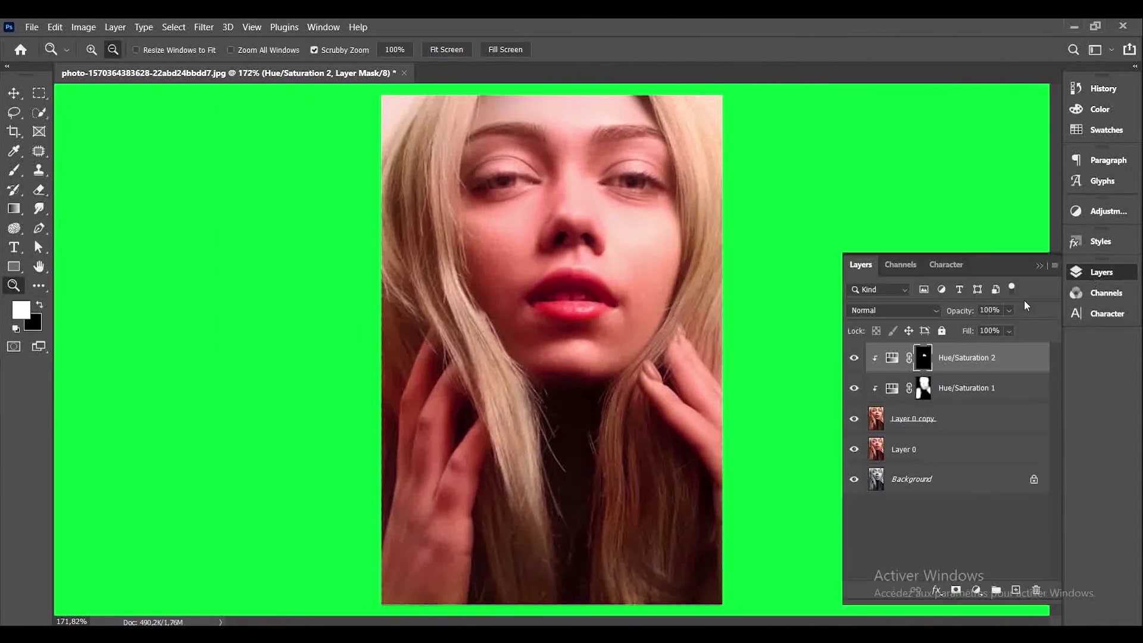
pyautogui.click(855, 420)
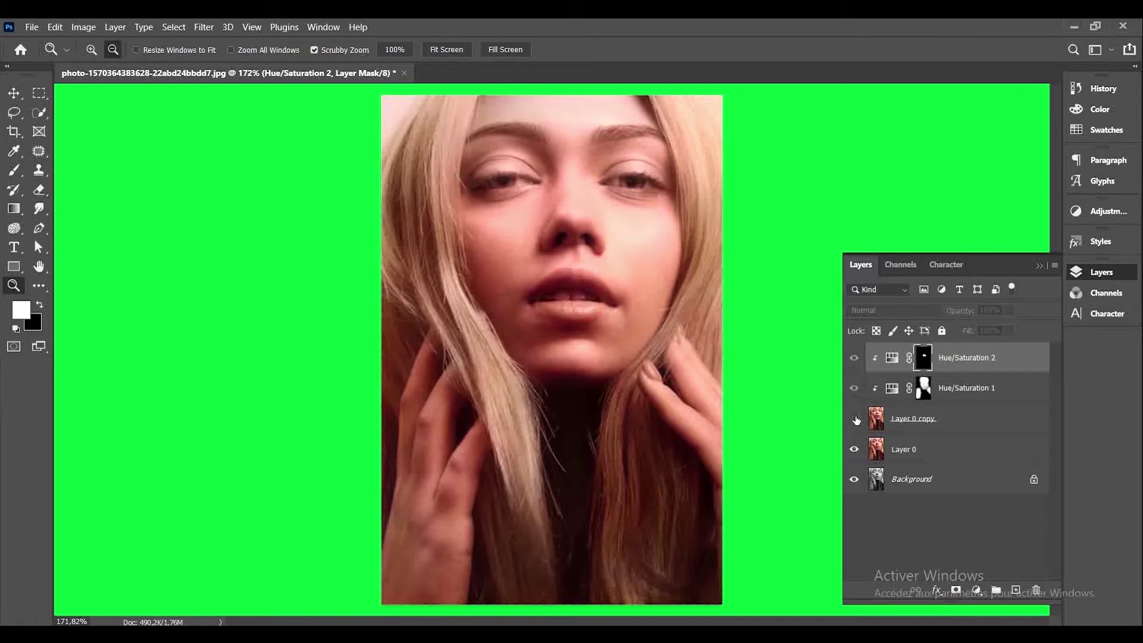
pyautogui.click(855, 420)
pyautogui.click(854, 420)
pyautogui.click(855, 420)
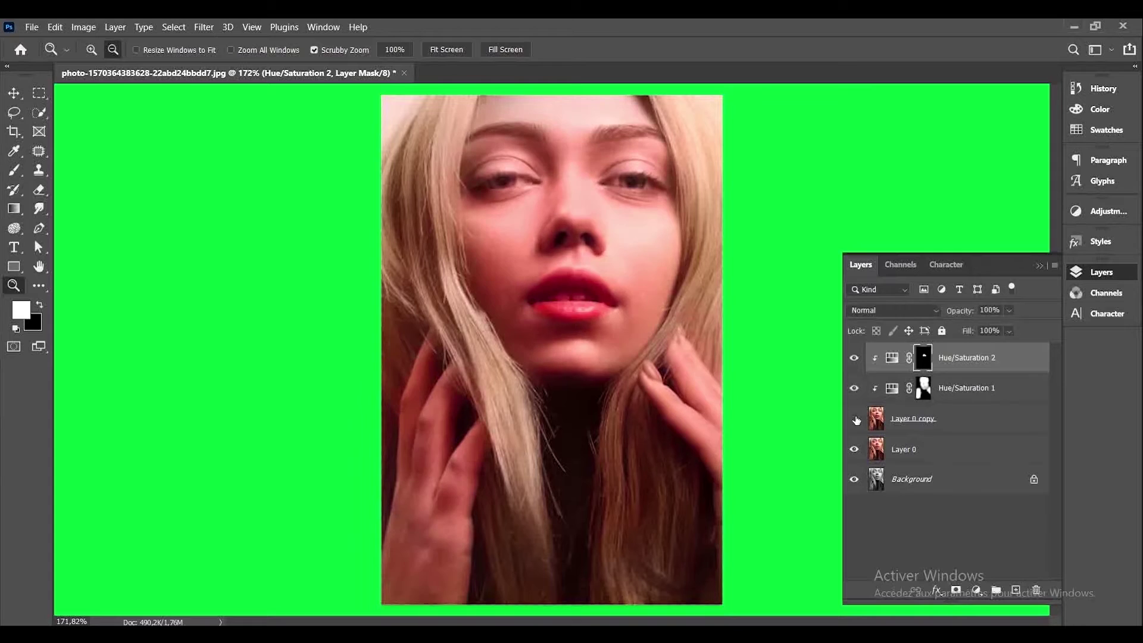
pyautogui.click(854, 420)
pyautogui.click(854, 420)
pyautogui.click(855, 419)
pyautogui.click(855, 420)
# - Set the blending mode of the Hue/Saturation 2 and Hue/Saturation 1 layers to Color
pyautogui.click(935, 307)
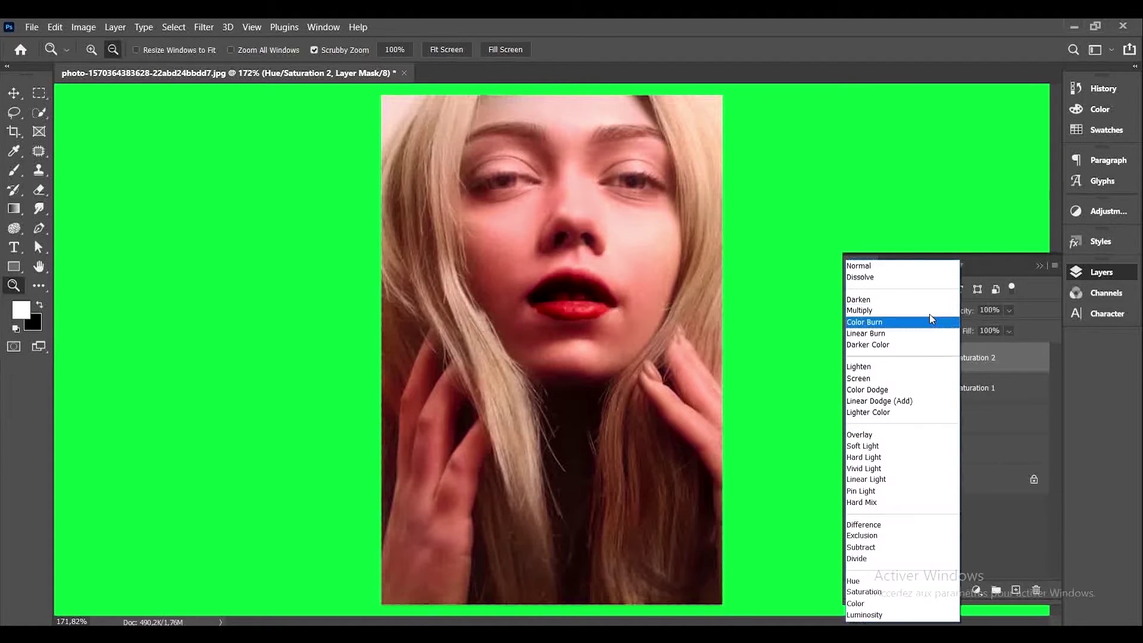
pyautogui.click(892, 603)
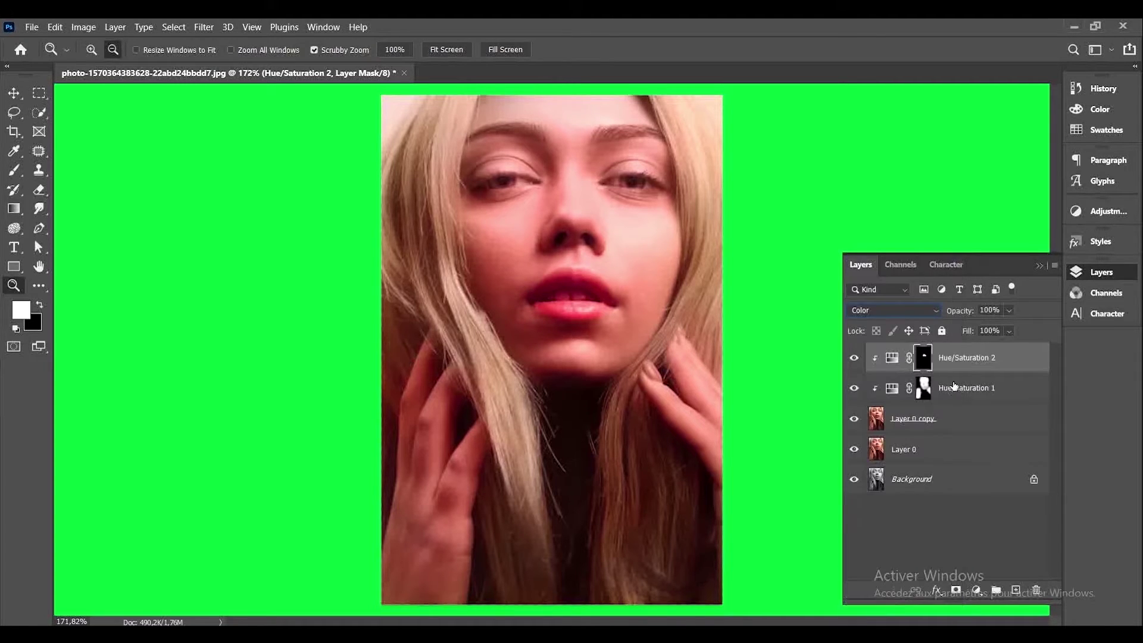
pyautogui.click(949, 390)
pyautogui.click(938, 313)
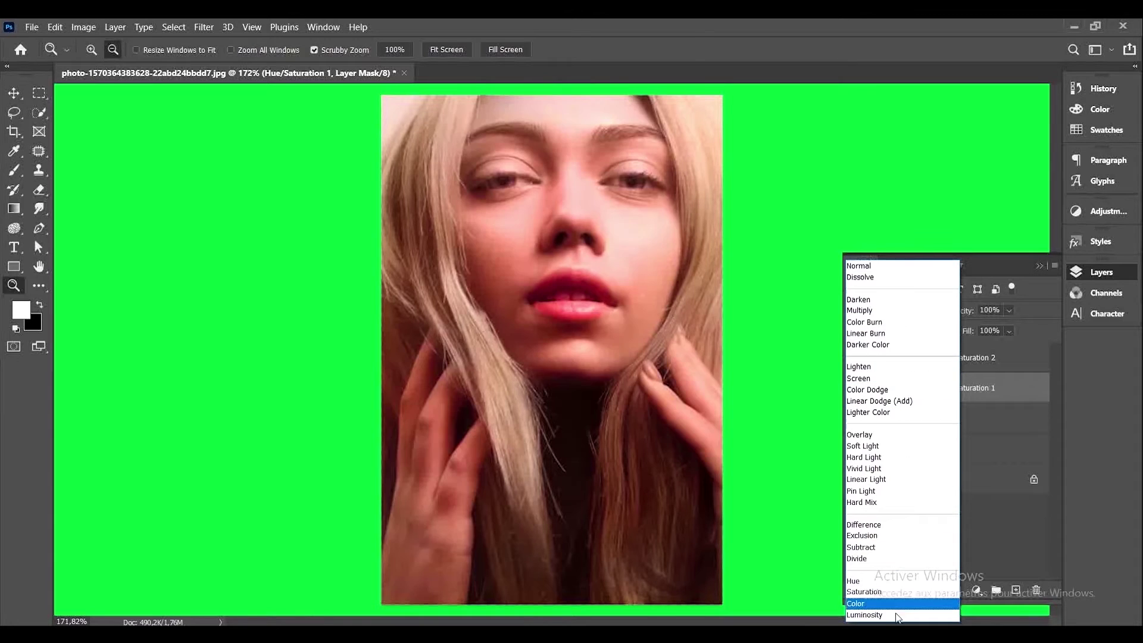
pyautogui.click(891, 603)
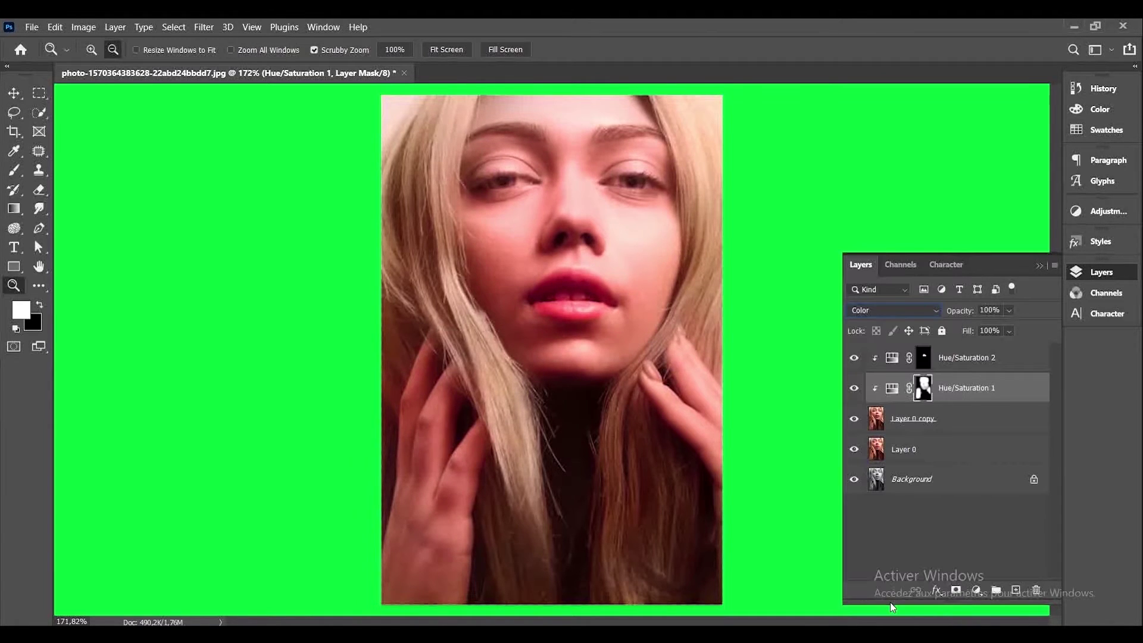
# - Add a Hue/Saturation adjustment above Hue/Saturation 2, clip it to the layers below, and sample the teeth to target the Reds
pyautogui.click(953, 362)
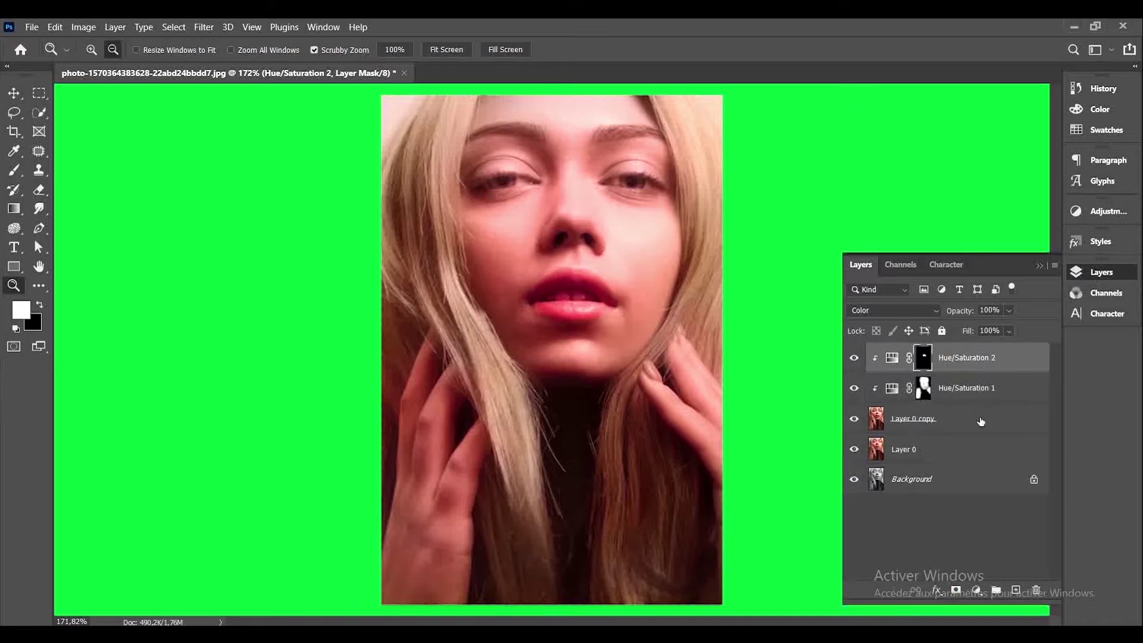
pyautogui.click(976, 590)
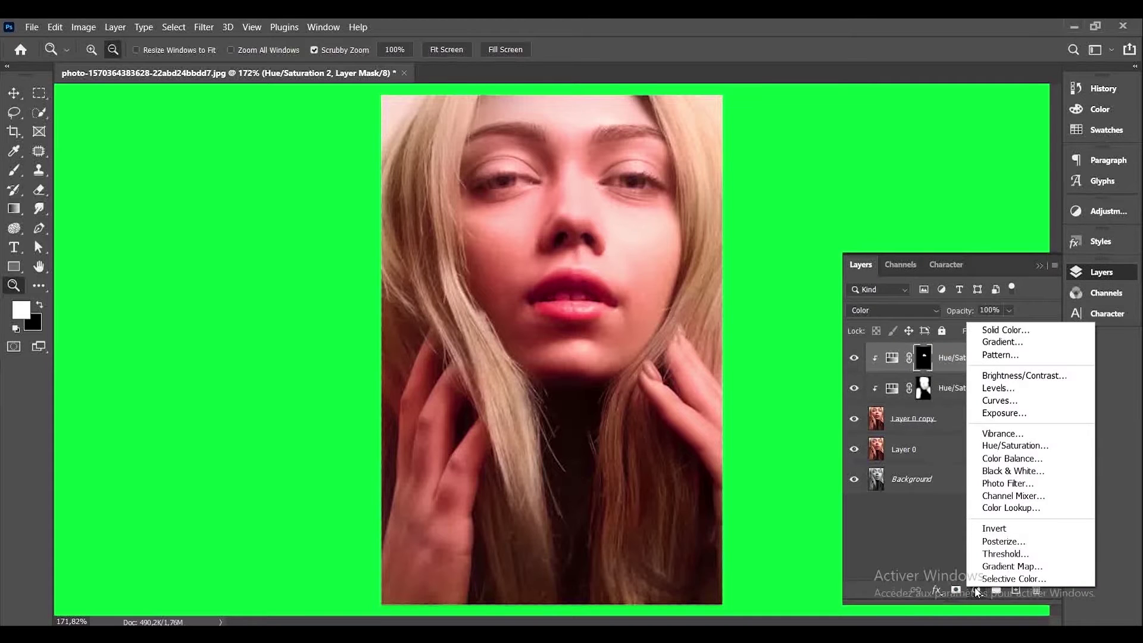
pyautogui.click(1015, 445)
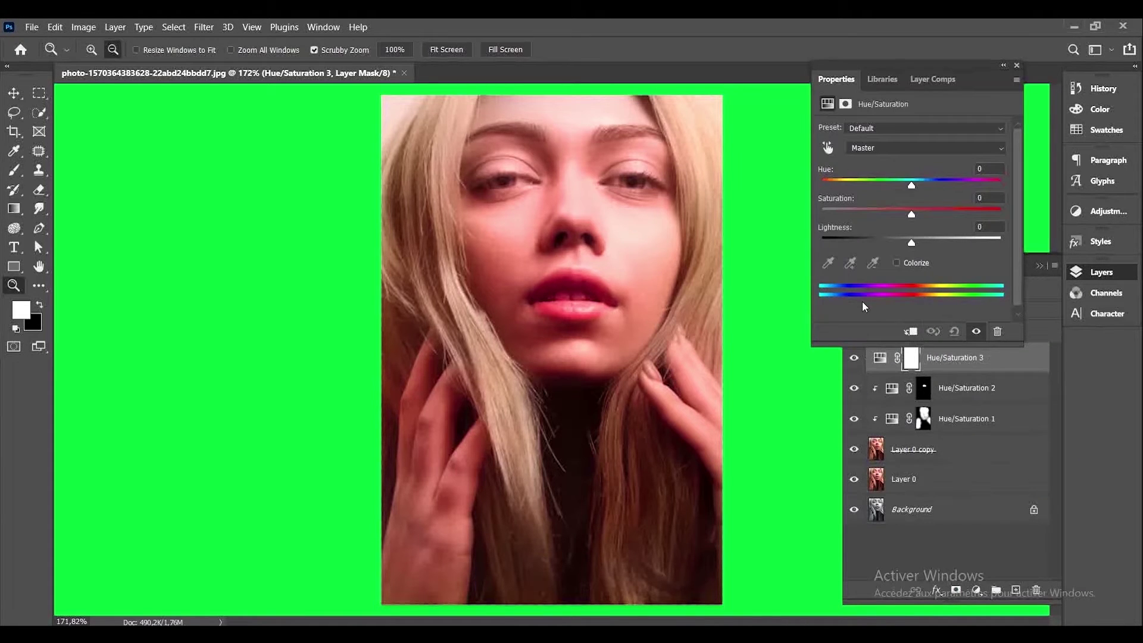
pyautogui.click(913, 332)
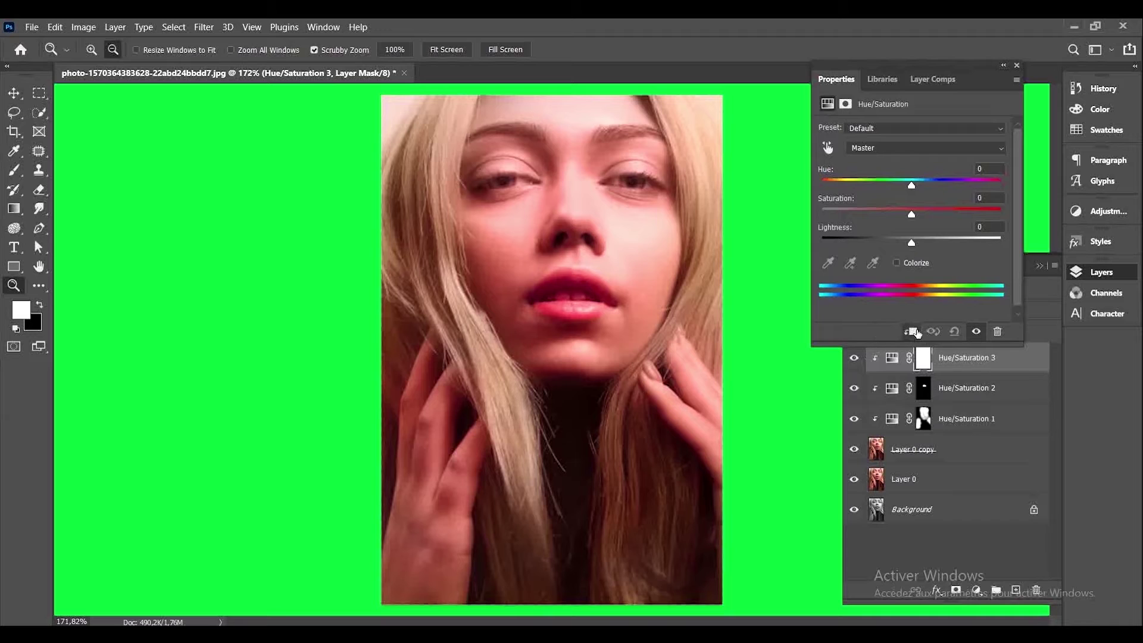
pyautogui.click(828, 148)
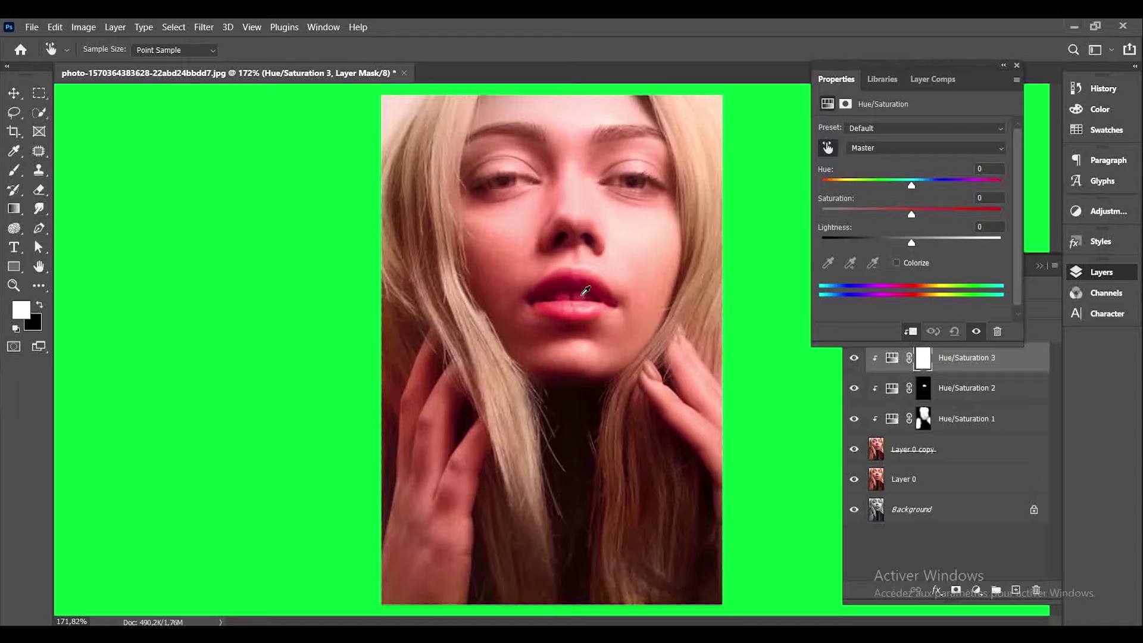
pyautogui.click(586, 291)
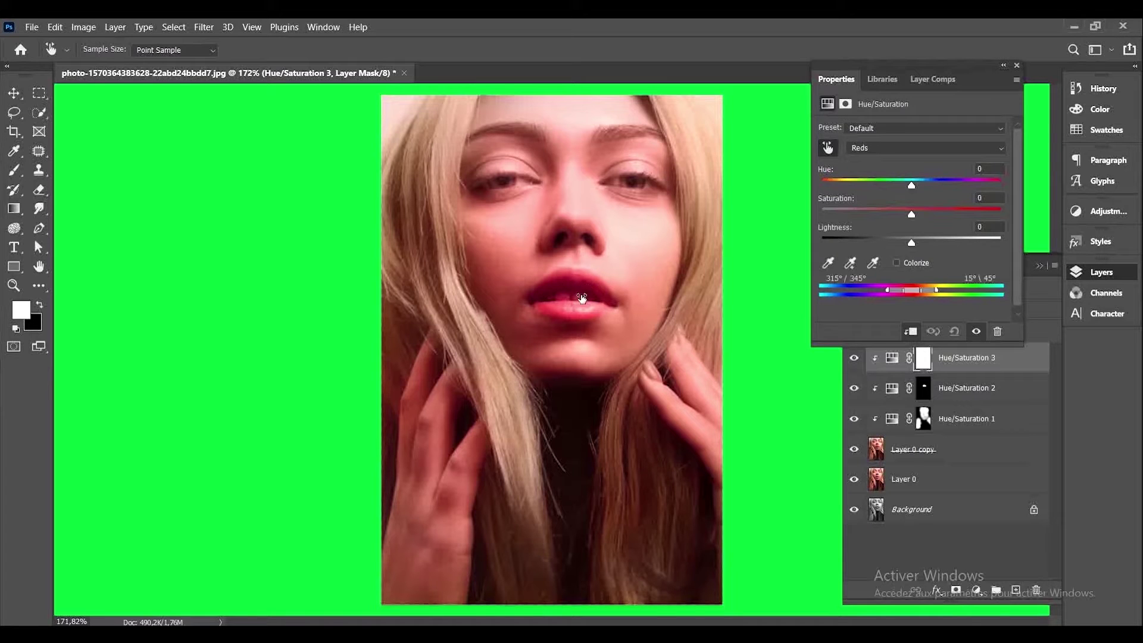
# - Set the Reds of the teeth adjustment to Hue -28, Saturation -78 and Lightness +93
pyautogui.moveTo(912, 214); pyautogui.dragTo(855, 218)
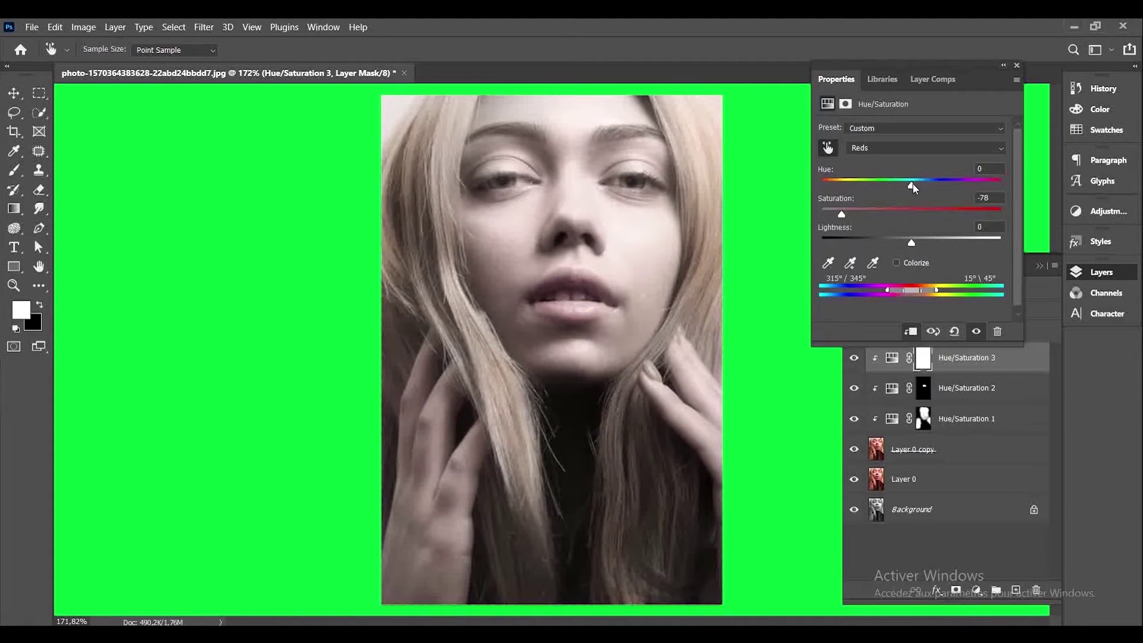
pyautogui.moveTo(913, 188); pyautogui.dragTo(885, 190)
pyautogui.moveTo(913, 247); pyautogui.dragTo(996, 240)
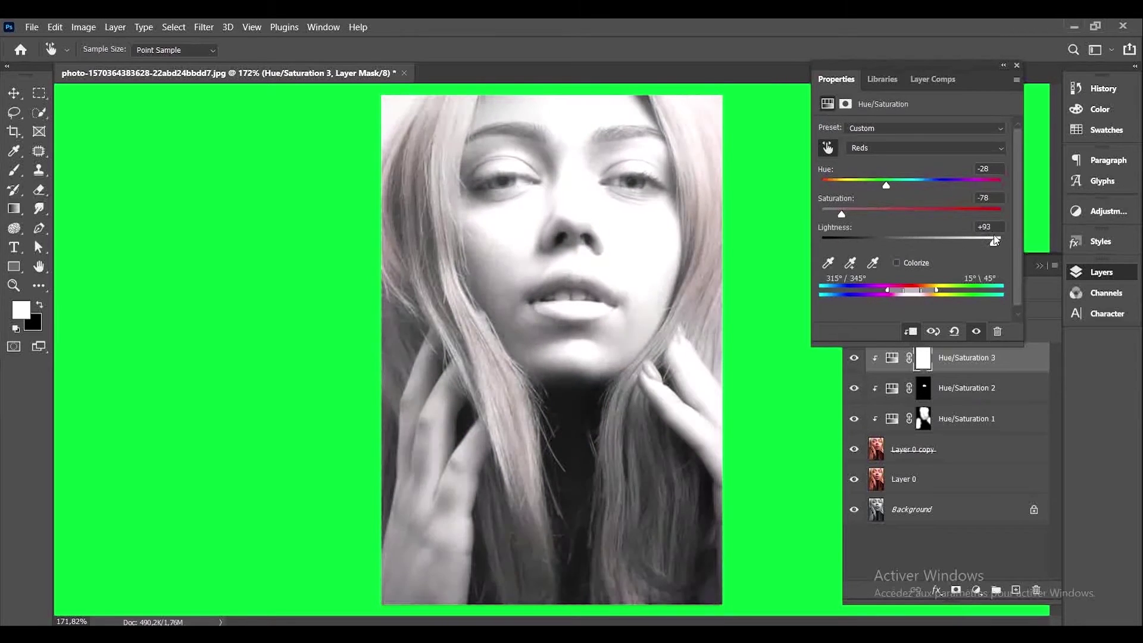
pyautogui.click(1017, 65)
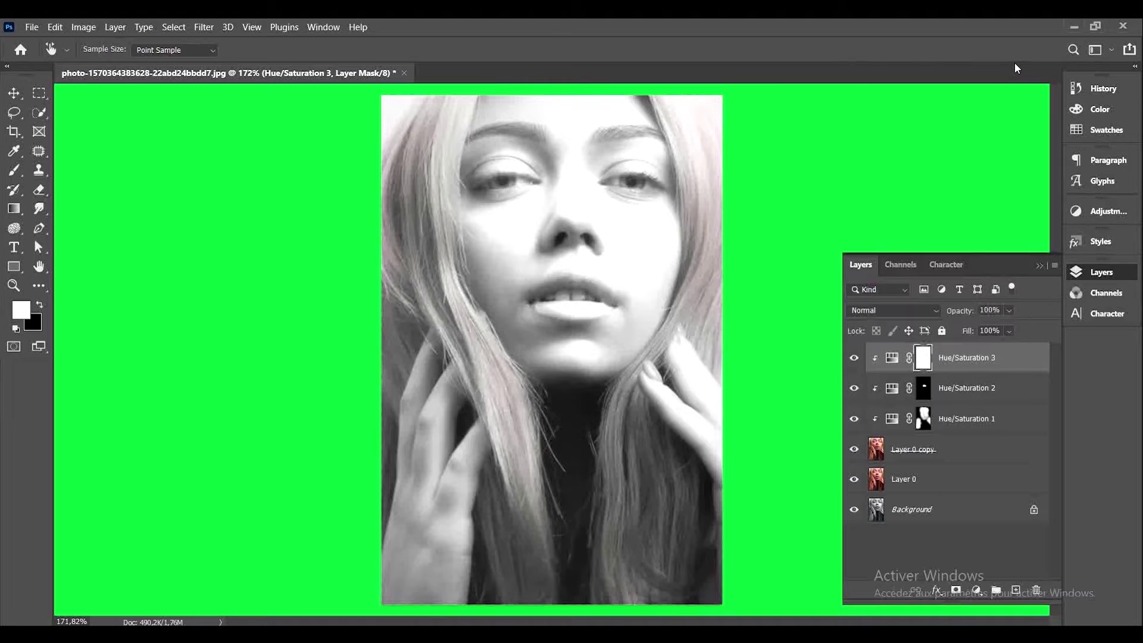
# - Invert the Hue/Saturation 3 mask and paint the middle of the teeth white with a 10 px brush
pyautogui.hotkey('ctrl', 'i')
pyautogui.press('b')
pyautogui.click(23, 285)
pyautogui.moveTo(564, 301); pyautogui.dragTo(617, 343)
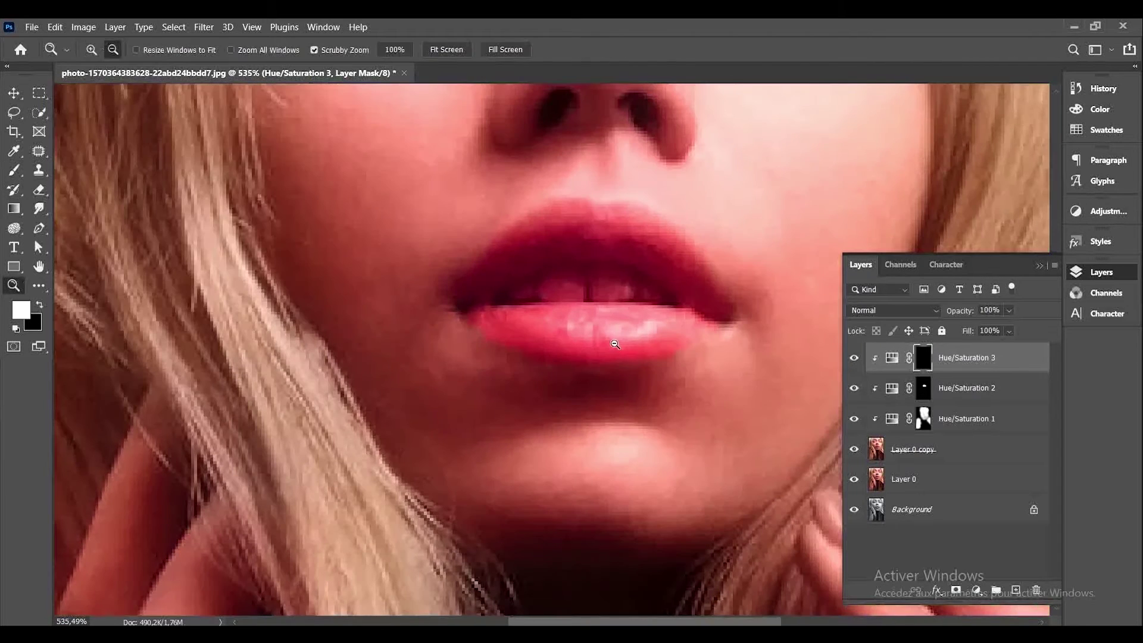
pyautogui.click(13, 170)
pyautogui.click(102, 50)
pyautogui.moveTo(90, 96); pyautogui.dragTo(87, 96)
pyautogui.press('Return')
pyautogui.moveTo(565, 284)
pyautogui.mouseDown()
pyautogui.moveTo(619, 289)
pyautogui.moveTo(574, 276)
pyautogui.moveTo(551, 284)
pyautogui.moveTo(593, 290)
pyautogui.mouseUp()
pyautogui.moveTo(594, 280)
pyautogui.mouseDown()
pyautogui.moveTo(640, 291)
pyautogui.moveTo(531, 291)
pyautogui.mouseUp()
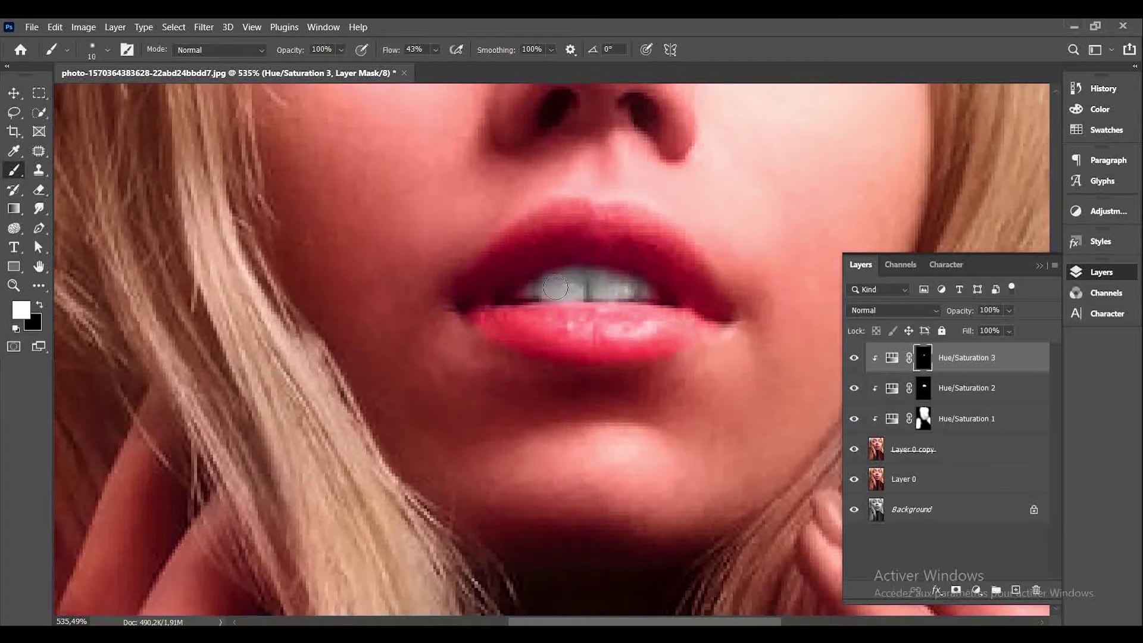
# - Paint the outer ends of the teeth on the Hue/Saturation 3 mask with a 6 px brush
pyautogui.click(107, 51)
pyautogui.click(85, 95)
pyautogui.click(517, 296)
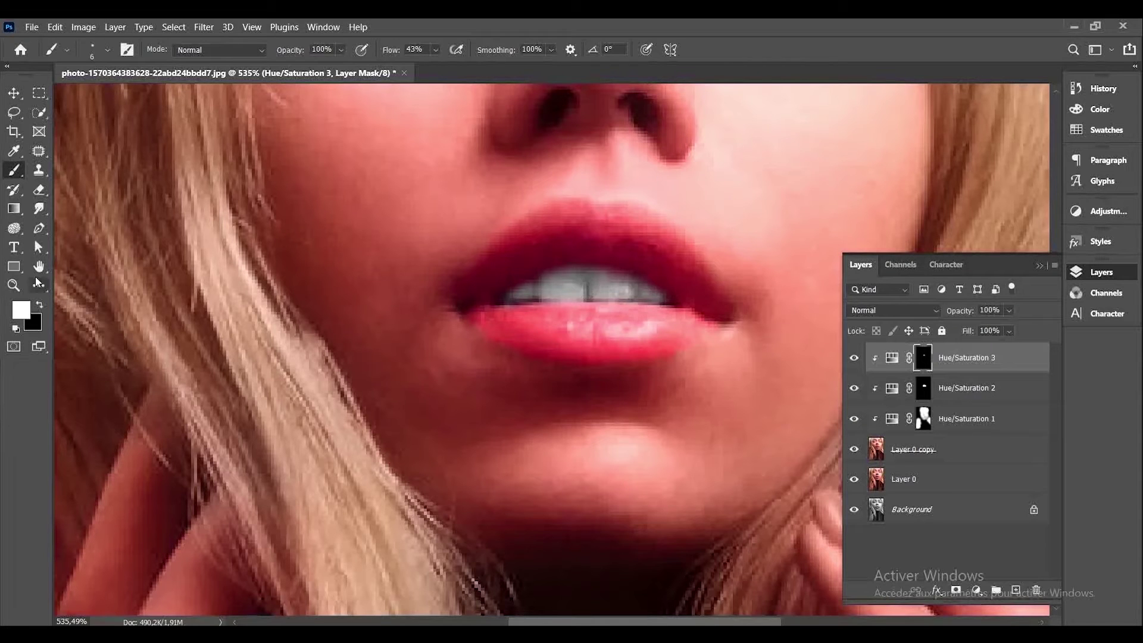
# - Set the blending mode of the Hue/Saturation 3 layer to Color
pyautogui.click(13, 286)
pyautogui.moveTo(182, 321); pyautogui.dragTo(506, 389)
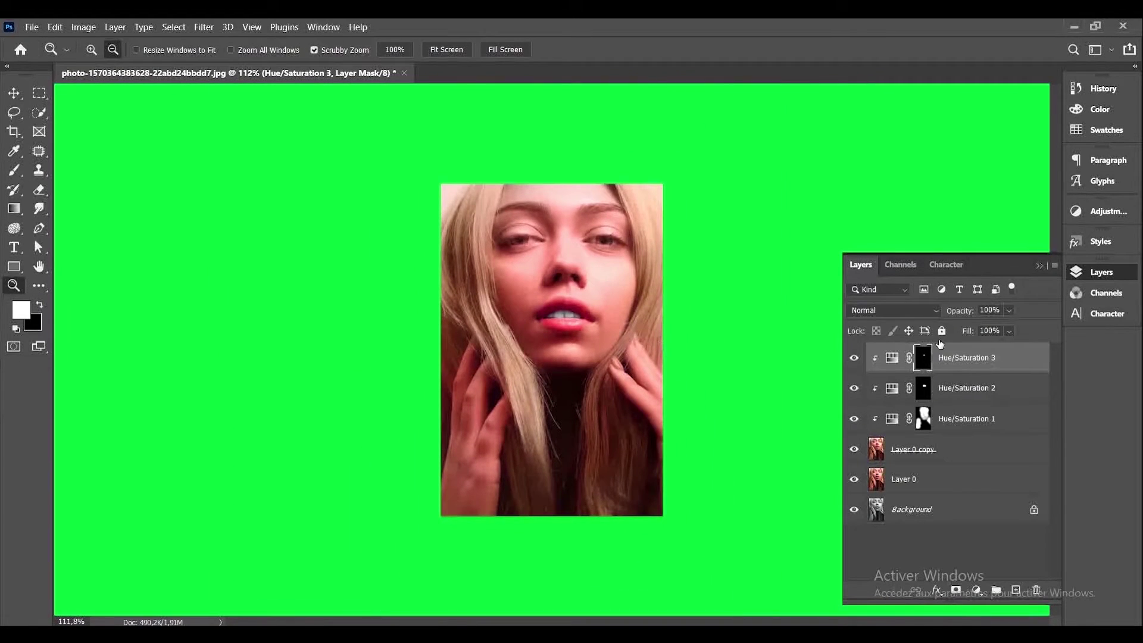
pyautogui.click(893, 310)
pyautogui.click(906, 605)
# - Add a Hue/Saturation adjustment above Hue/Saturation 3 and sample the hair beside the face to target the Reds
pyautogui.click(980, 590)
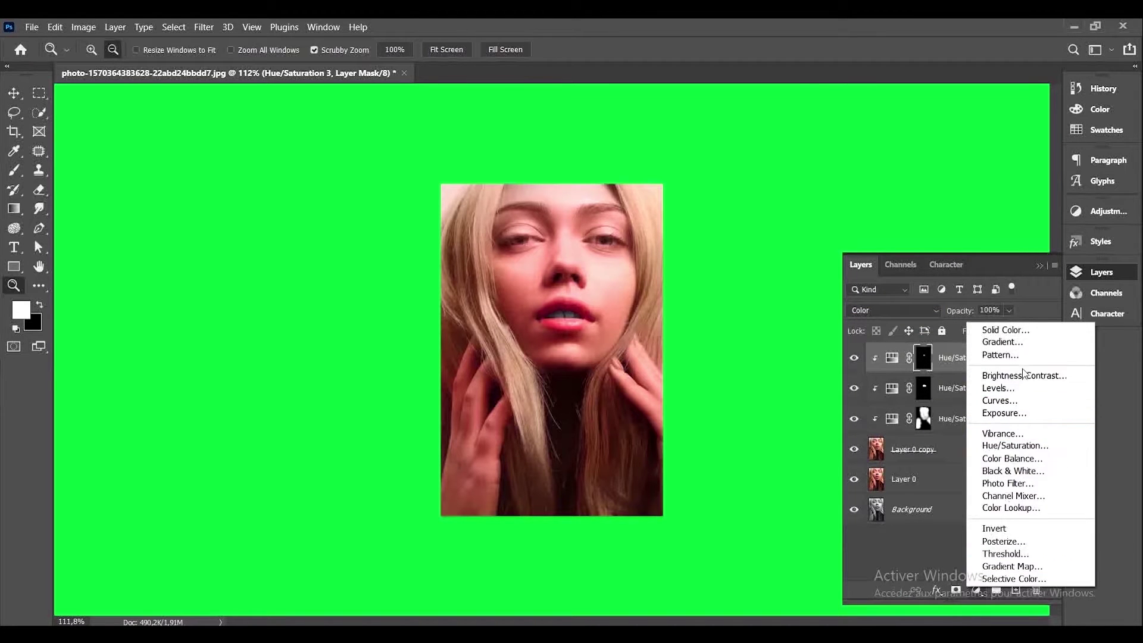
pyautogui.click(1018, 445)
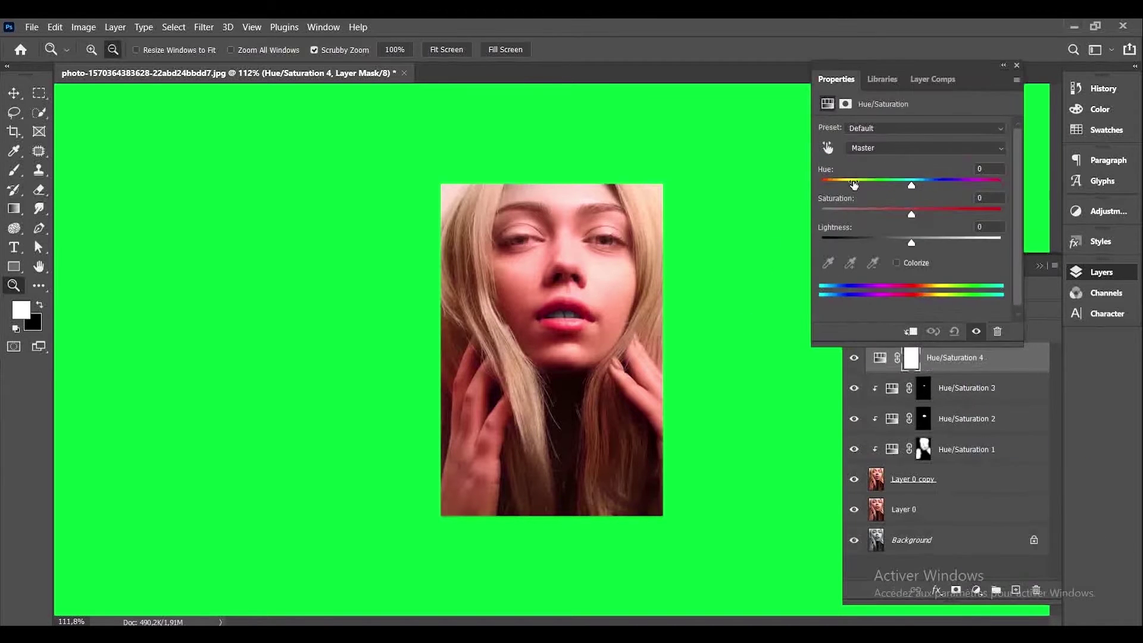
pyautogui.moveTo(955, 74); pyautogui.dragTo(876, 190)
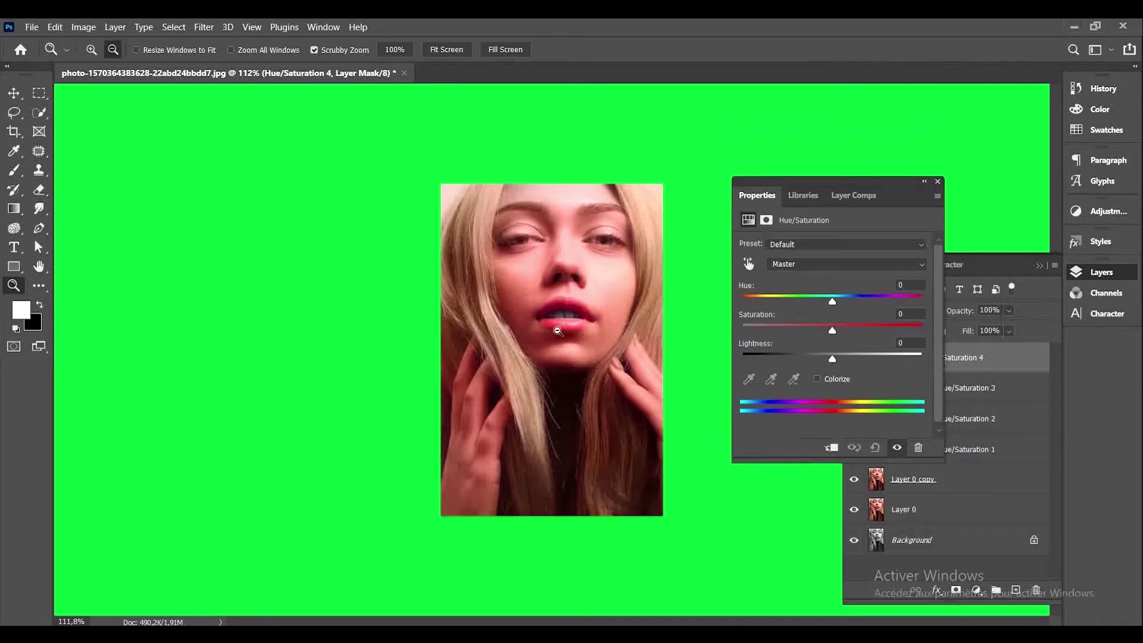
pyautogui.click(748, 265)
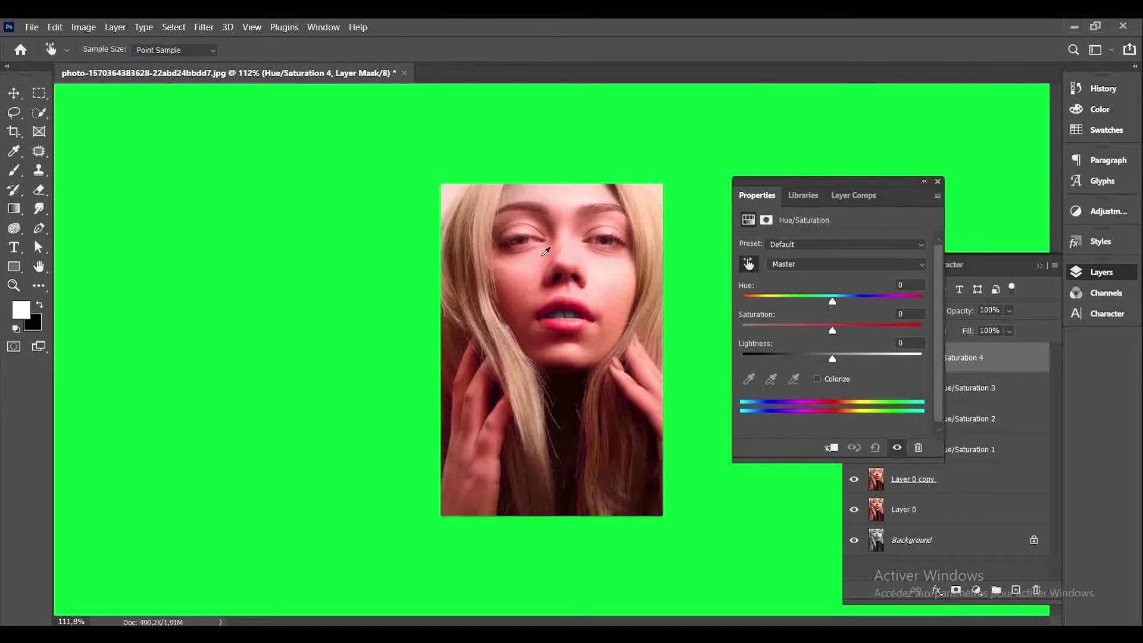
pyautogui.click(470, 247)
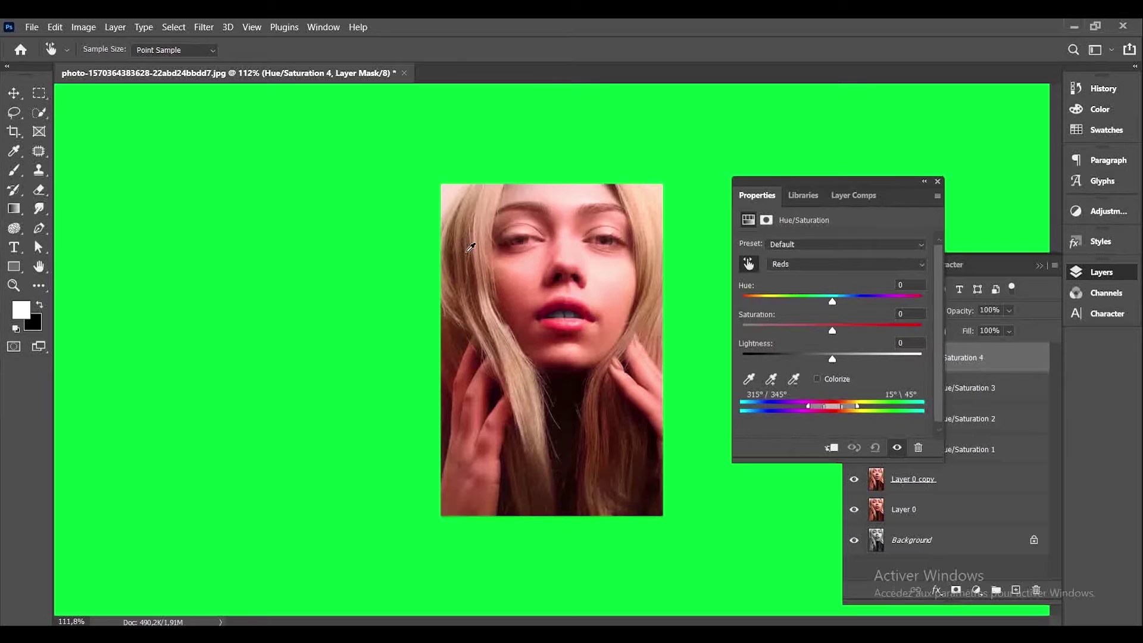
# - Set the Reds to Hue +26, Saturation +17 and Lightness +1, and invert the Hue/Saturation 4 mask
pyautogui.moveTo(833, 300); pyautogui.dragTo(831, 359)
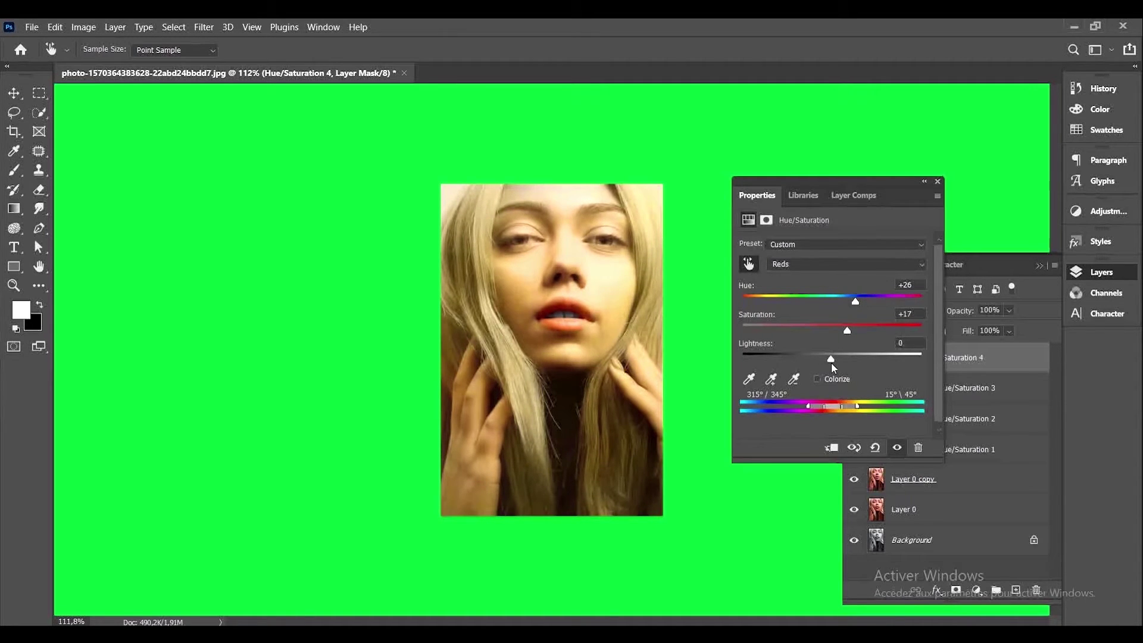
pyautogui.click(938, 182)
pyautogui.hotkey('ctrl', 'i')
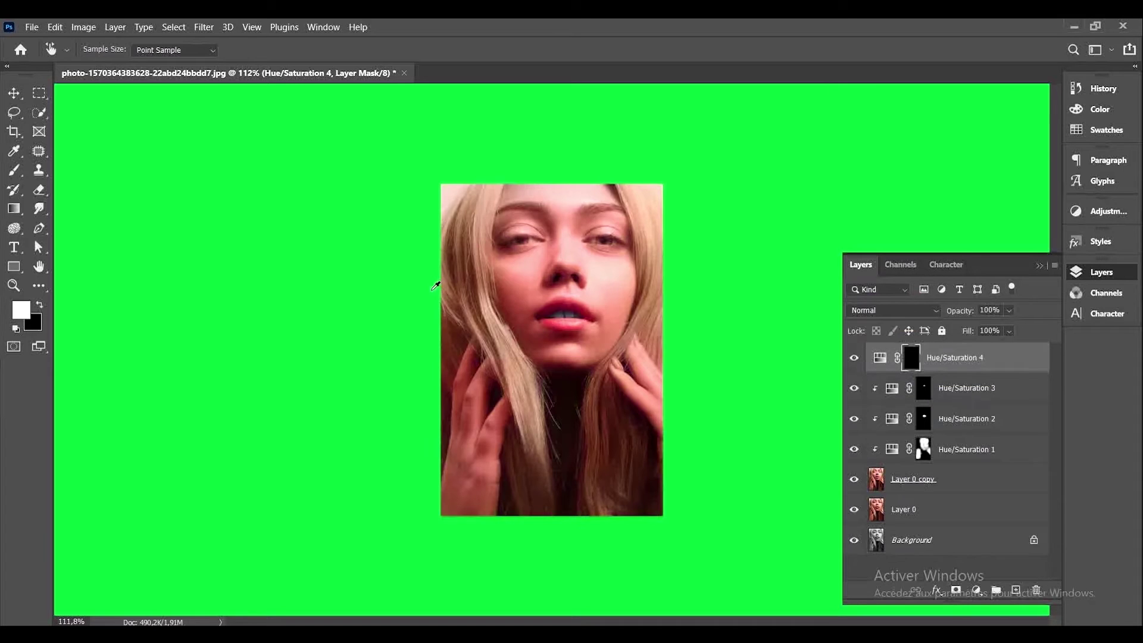
# - Paint the hair on both sides of the face white on the Hue/Saturation 4 mask with a soft 62 px brush at 0% hardness
pyautogui.click(14, 171)
pyautogui.click(107, 50)
pyautogui.moveTo(85, 103); pyautogui.dragTo(112, 100)
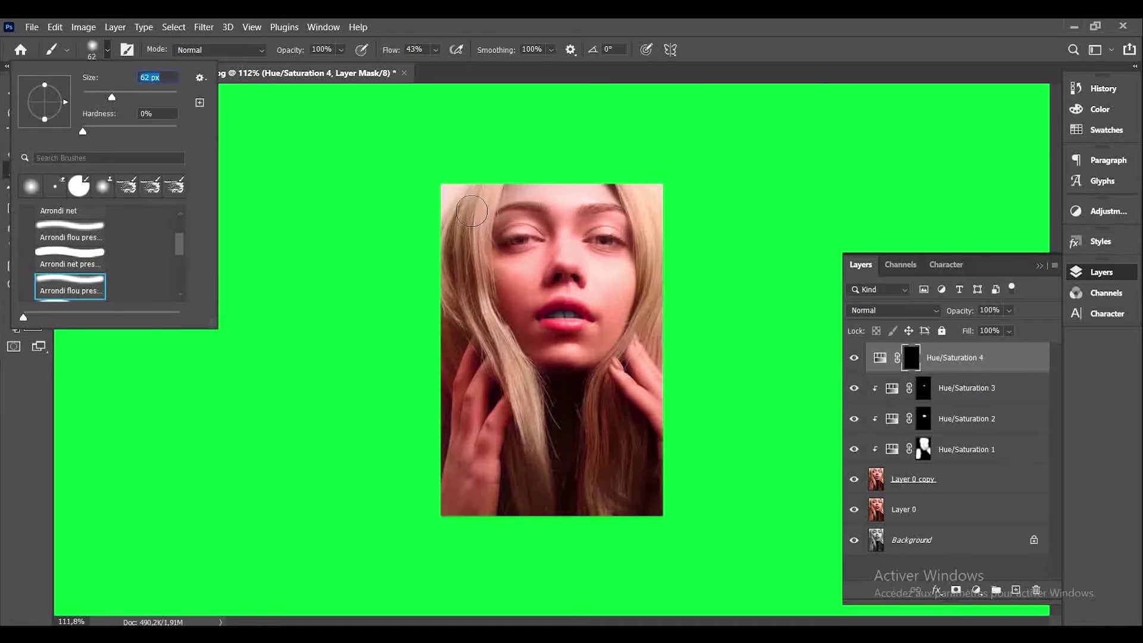
pyautogui.click(472, 210)
pyautogui.moveTo(474, 199)
pyautogui.mouseDown()
pyautogui.moveTo(447, 259)
pyautogui.moveTo(452, 279)
pyautogui.moveTo(454, 236)
pyautogui.moveTo(459, 305)
pyautogui.moveTo(475, 320)
pyautogui.moveTo(473, 211)
pyautogui.moveTo(468, 279)
pyautogui.moveTo(554, 484)
pyautogui.moveTo(549, 513)
pyautogui.moveTo(518, 451)
pyautogui.moveTo(529, 506)
pyautogui.moveTo(453, 338)
pyautogui.moveTo(440, 379)
pyautogui.mouseUp()
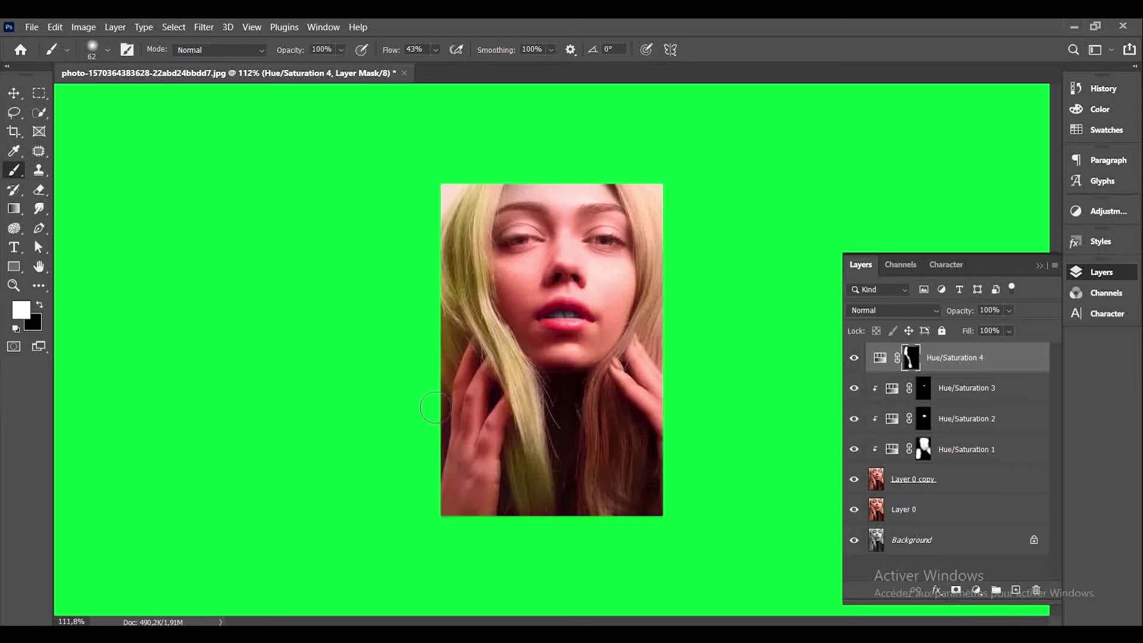
pyautogui.moveTo(647, 195)
pyautogui.mouseDown()
pyautogui.moveTo(666, 269)
pyautogui.moveTo(632, 178)
pyautogui.moveTo(641, 206)
pyautogui.moveTo(674, 219)
pyautogui.moveTo(650, 334)
pyautogui.moveTo(667, 365)
pyautogui.moveTo(637, 336)
pyautogui.moveTo(643, 323)
pyautogui.moveTo(595, 405)
pyautogui.moveTo(596, 469)
pyautogui.moveTo(614, 408)
pyautogui.moveTo(641, 436)
pyautogui.moveTo(608, 384)
pyautogui.moveTo(633, 435)
pyautogui.moveTo(634, 505)
pyautogui.moveTo(607, 511)
pyautogui.moveTo(595, 478)
pyautogui.moveTo(581, 473)
pyautogui.moveTo(644, 476)
pyautogui.moveTo(595, 502)
pyautogui.moveTo(592, 456)
pyautogui.moveTo(620, 447)
pyautogui.mouseUp()
# - Touch up the hair beside the fingers at the right of the chin on the Hue/Saturation 4 mask with a 9 px brush
pyautogui.click(106, 51)
pyautogui.click(85, 95)
pyautogui.click(620, 355)
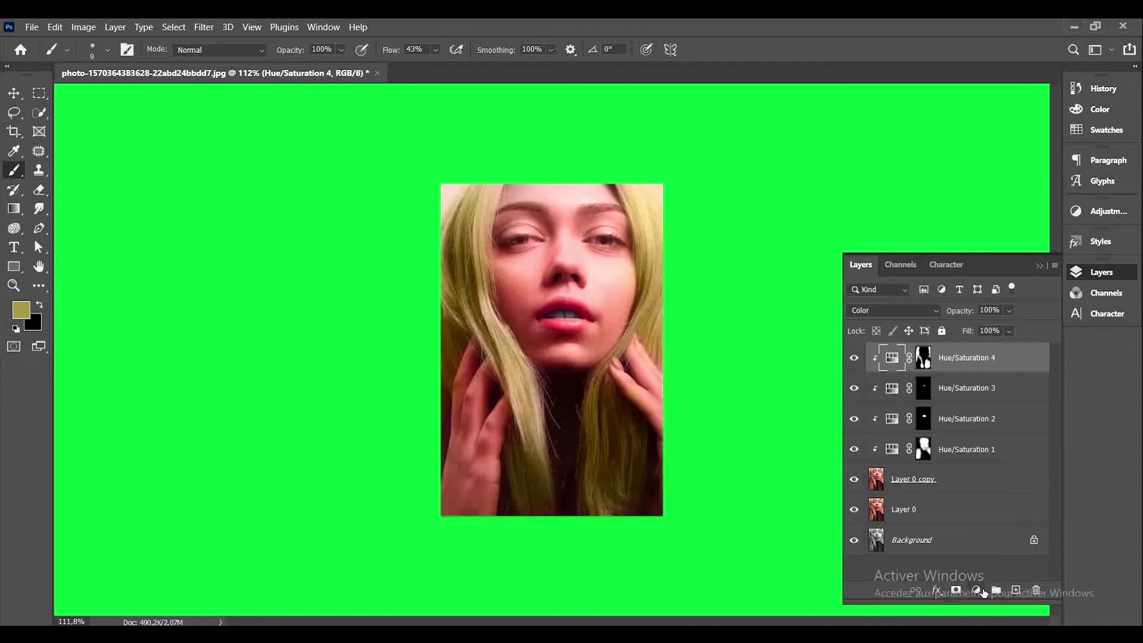
# - Add a Hue/Saturation adjustment above Hue/Saturation 4 and fit the whole portrait in view
pyautogui.click(976, 590)
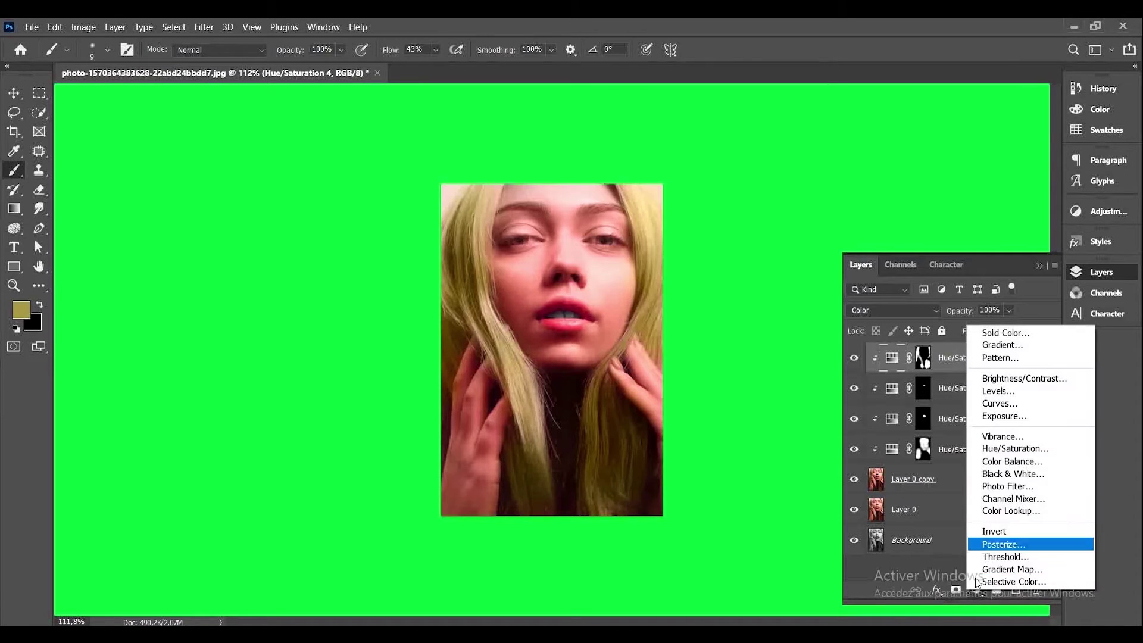
pyautogui.click(1000, 449)
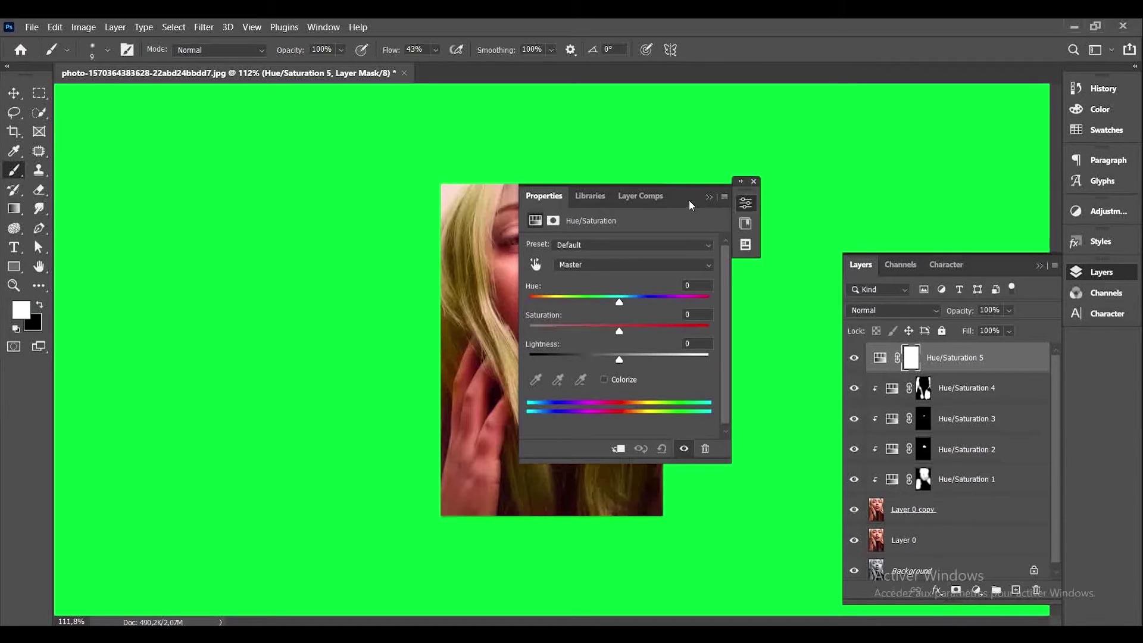
pyautogui.moveTo(690, 204); pyautogui.dragTo(861, 165)
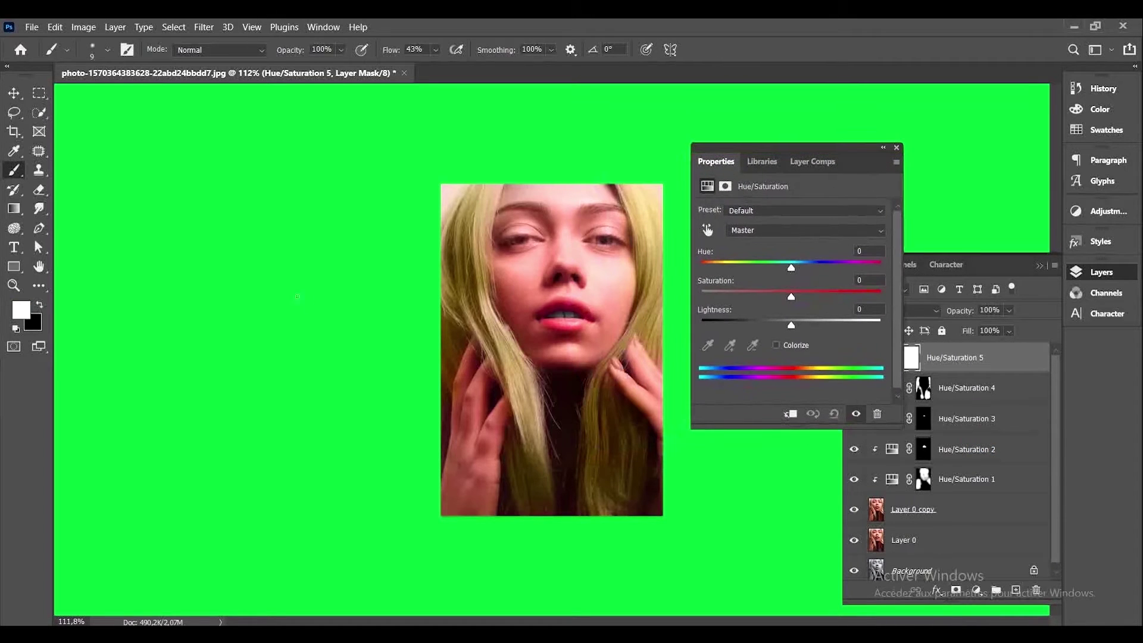
pyautogui.click(13, 286)
pyautogui.click(446, 50)
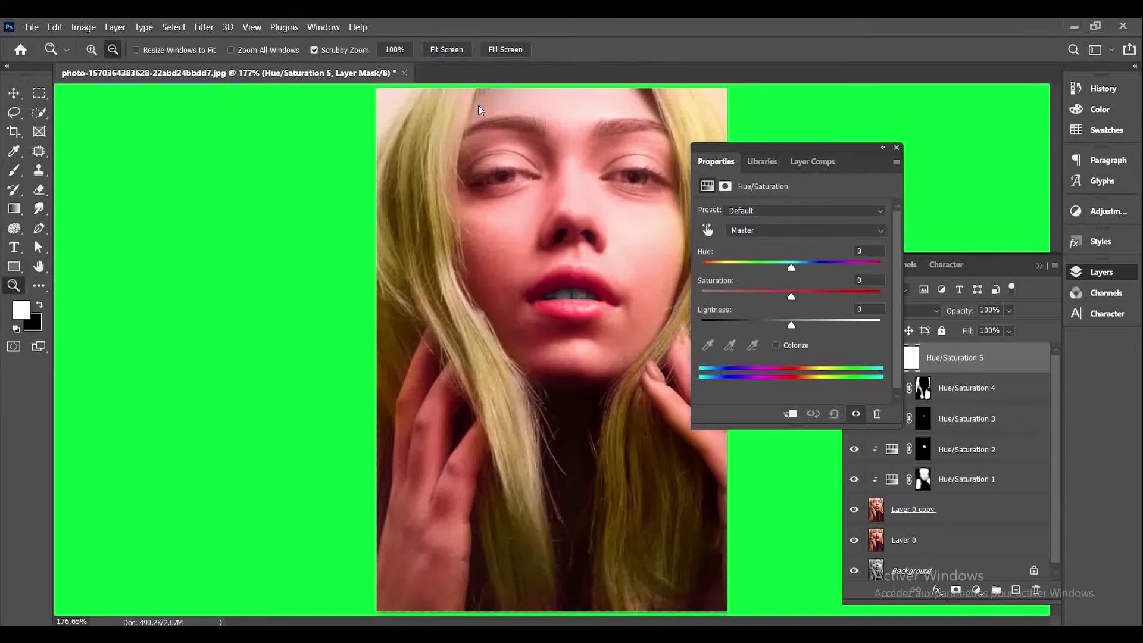
pyautogui.click(14, 94)
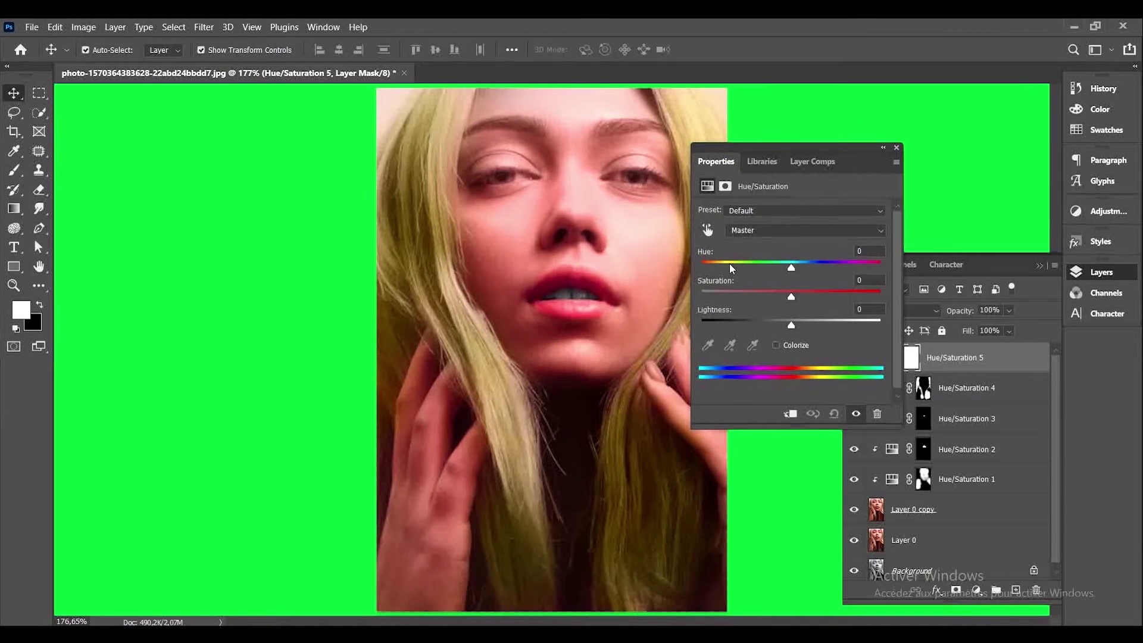
pyautogui.moveTo(827, 149); pyautogui.dragTo(861, 164)
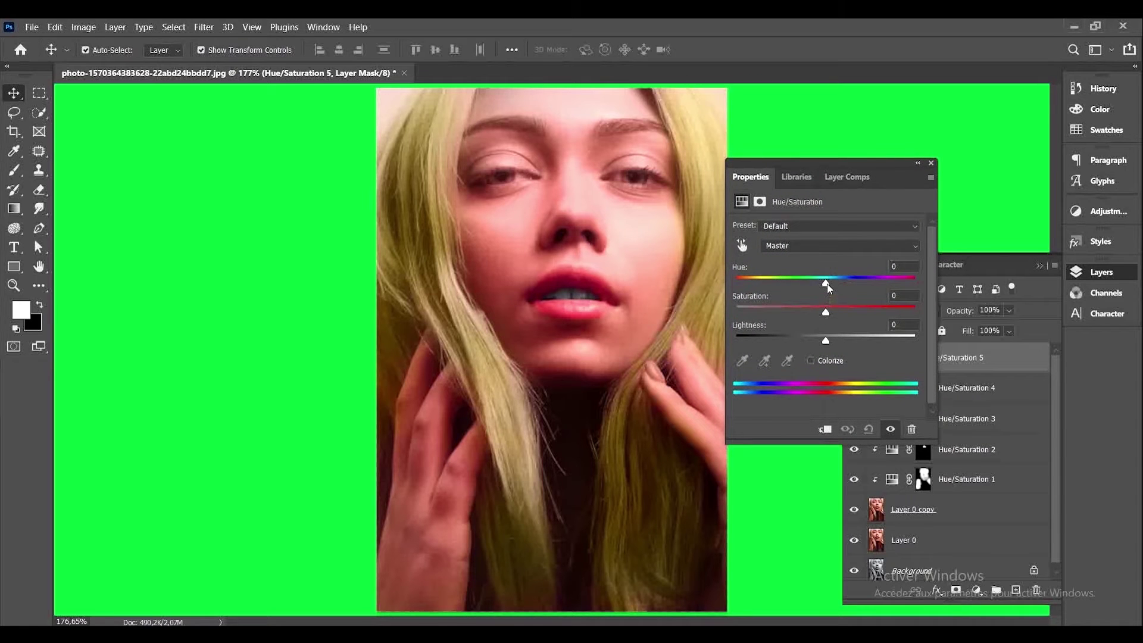
# - Set Hue +19 and Saturation +65 on the Hue/Saturation 5 adjustment, clipped to the layers below, and invert its mask
pyautogui.moveTo(828, 285)
pyautogui.mouseDown()
pyautogui.moveTo(813, 283)
pyautogui.moveTo(869, 281)
pyautogui.moveTo(766, 283)
pyautogui.moveTo(870, 275)
pyautogui.moveTo(814, 282)
pyautogui.mouseUp()
pyautogui.moveTo(827, 310); pyautogui.dragTo(884, 311)
pyautogui.moveTo(815, 283); pyautogui.dragTo(845, 251)
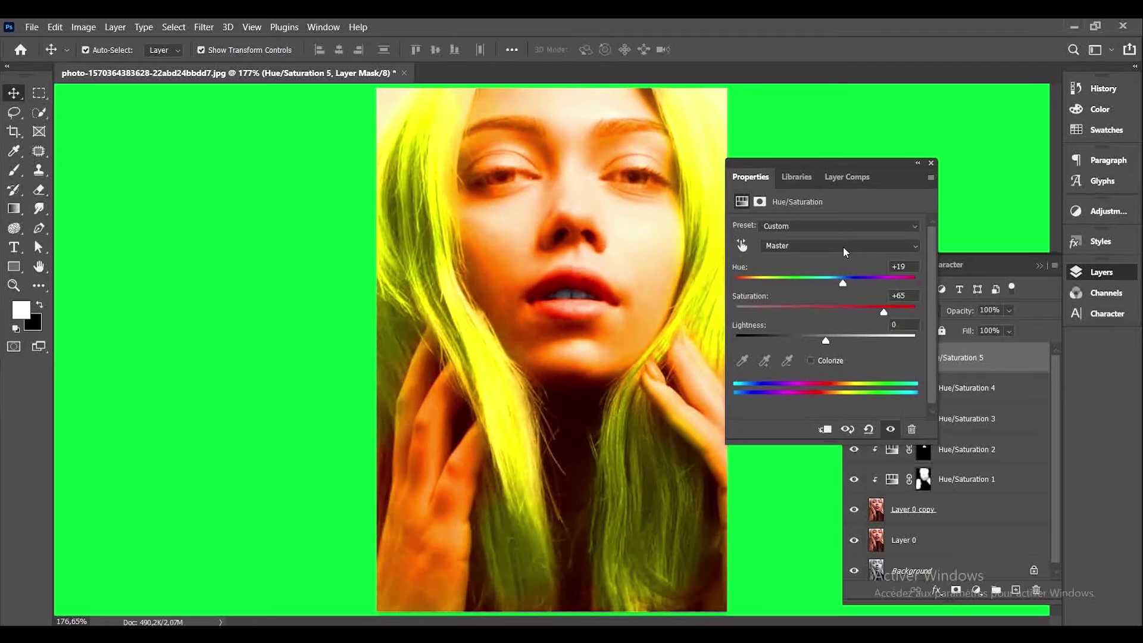
pyautogui.click(932, 163)
pyautogui.hotkey('ctrl', 'i')
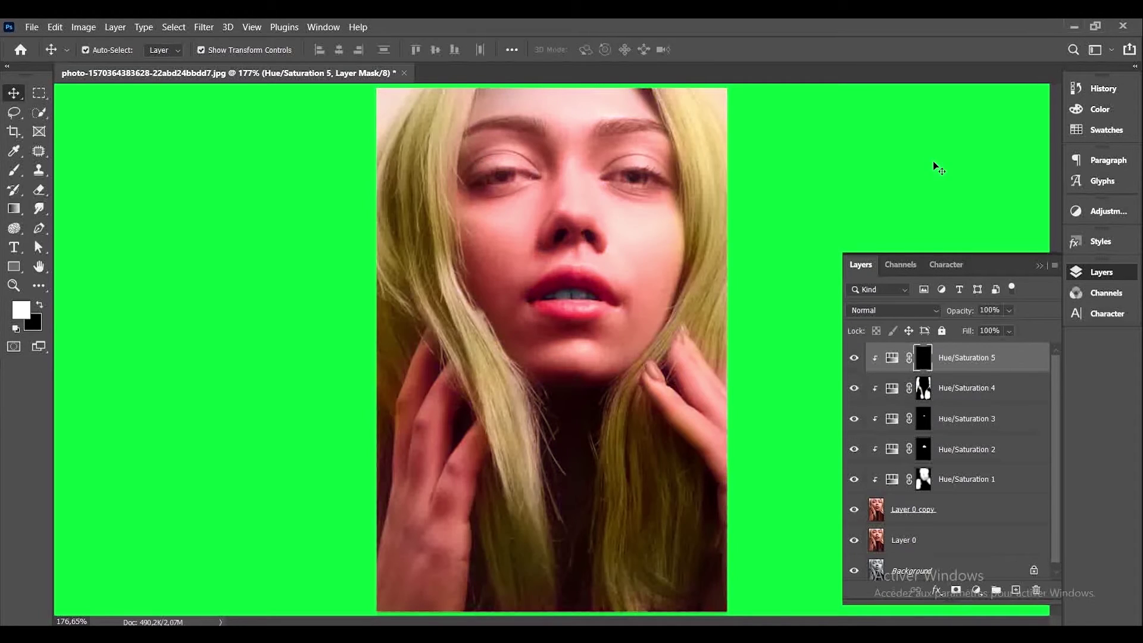
# - Paint both eyebrows white on the Hue/Saturation 5 mask with a 9 px brush at 43% flow
pyautogui.click(14, 171)
pyautogui.click(13, 286)
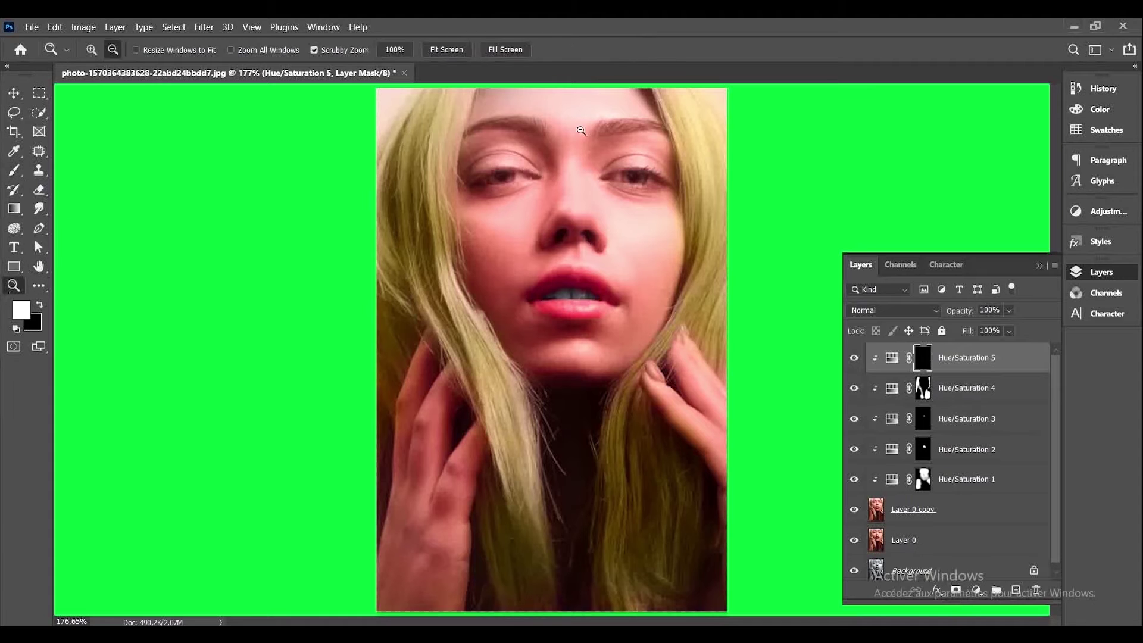
pyautogui.moveTo(645, 120); pyautogui.dragTo(673, 238)
pyautogui.click(13, 170)
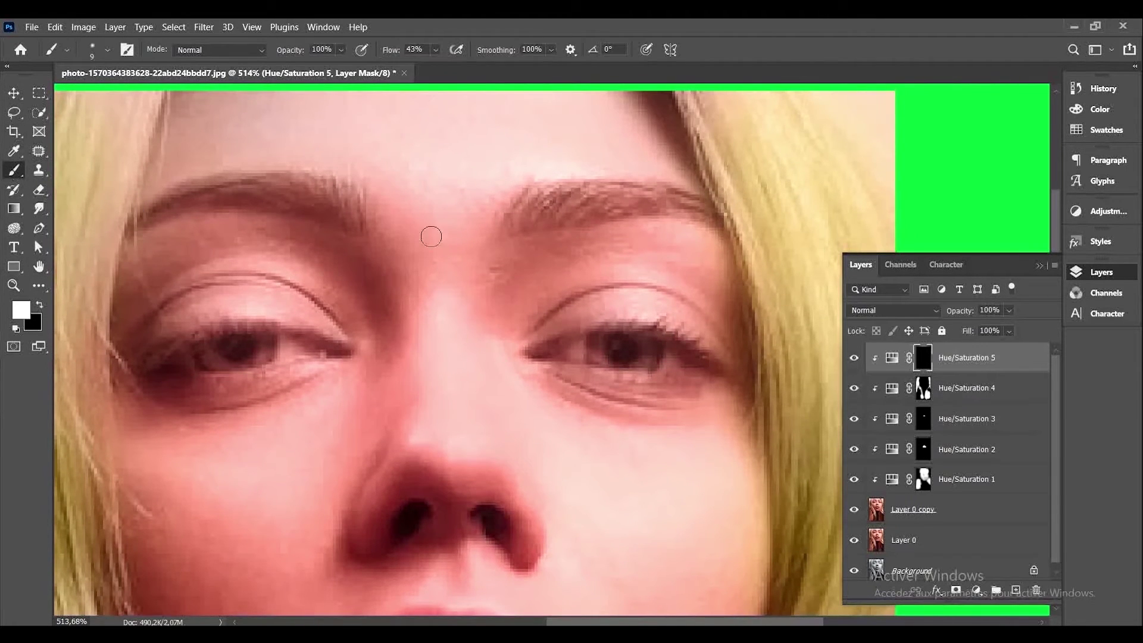
pyautogui.moveTo(517, 226)
pyautogui.mouseDown()
pyautogui.moveTo(544, 192)
pyautogui.moveTo(667, 204)
pyautogui.moveTo(647, 191)
pyautogui.moveTo(693, 209)
pyautogui.moveTo(674, 196)
pyautogui.moveTo(566, 186)
pyautogui.mouseUp()
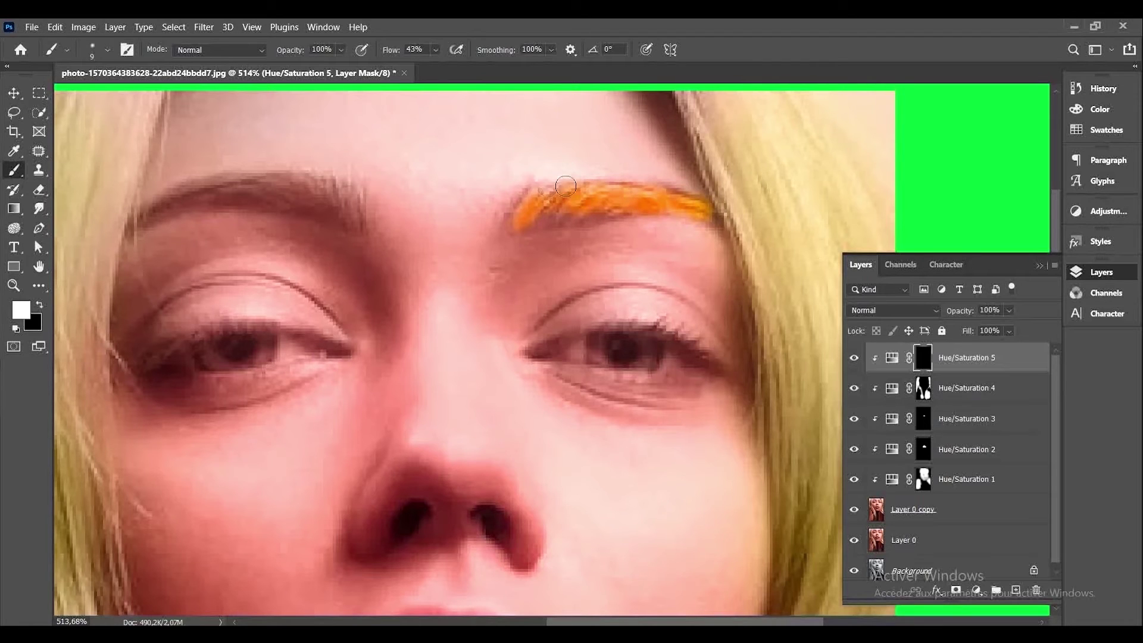
pyautogui.moveTo(520, 222); pyautogui.dragTo(676, 198)
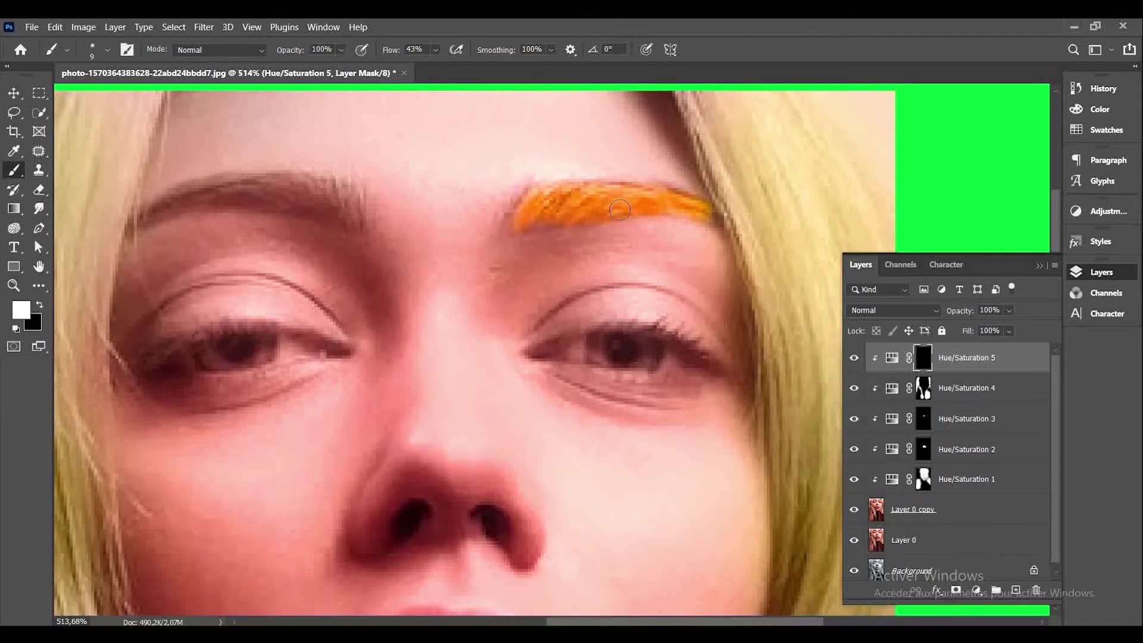
pyautogui.moveTo(532, 225); pyautogui.dragTo(583, 200)
pyautogui.moveTo(339, 214)
pyautogui.mouseDown()
pyautogui.moveTo(338, 180)
pyautogui.moveTo(357, 231)
pyautogui.moveTo(224, 188)
pyautogui.moveTo(329, 195)
pyautogui.moveTo(280, 196)
pyautogui.moveTo(330, 217)
pyautogui.moveTo(146, 203)
pyautogui.moveTo(176, 199)
pyautogui.moveTo(127, 228)
pyautogui.moveTo(227, 190)
pyautogui.moveTo(193, 192)
pyautogui.moveTo(128, 235)
pyautogui.moveTo(168, 208)
pyautogui.mouseUp()
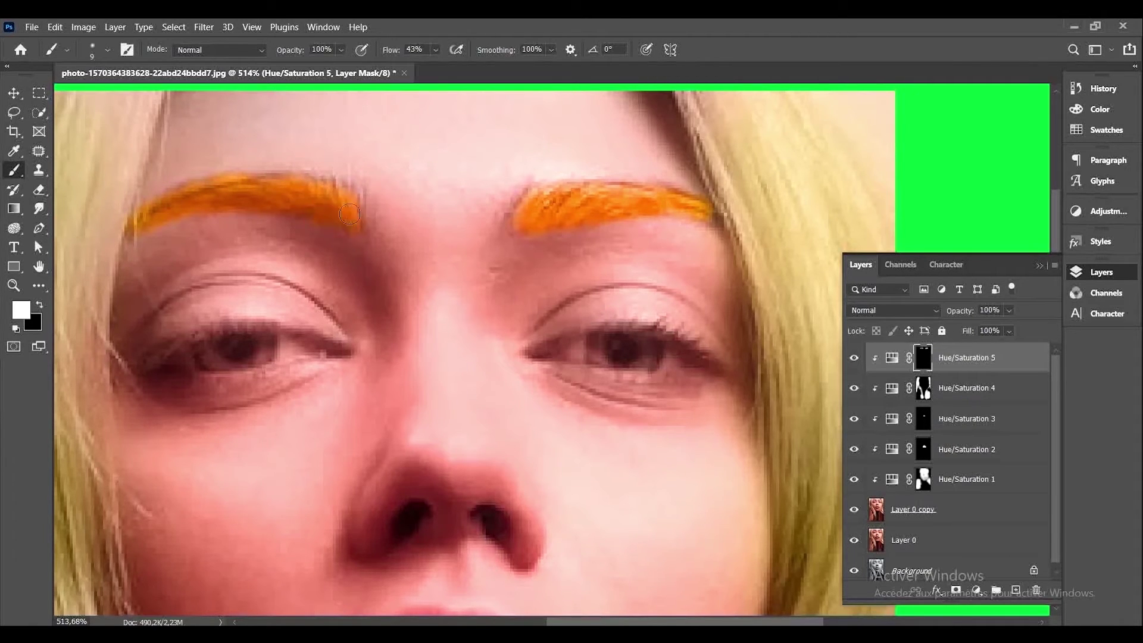
pyautogui.moveTo(712, 218); pyautogui.dragTo(704, 218)
# - Set the Hue/Saturation 5 layer's blend mode to Color and its opacity to 62%
pyautogui.press('v')
pyautogui.hotkey('ctrl', '0')
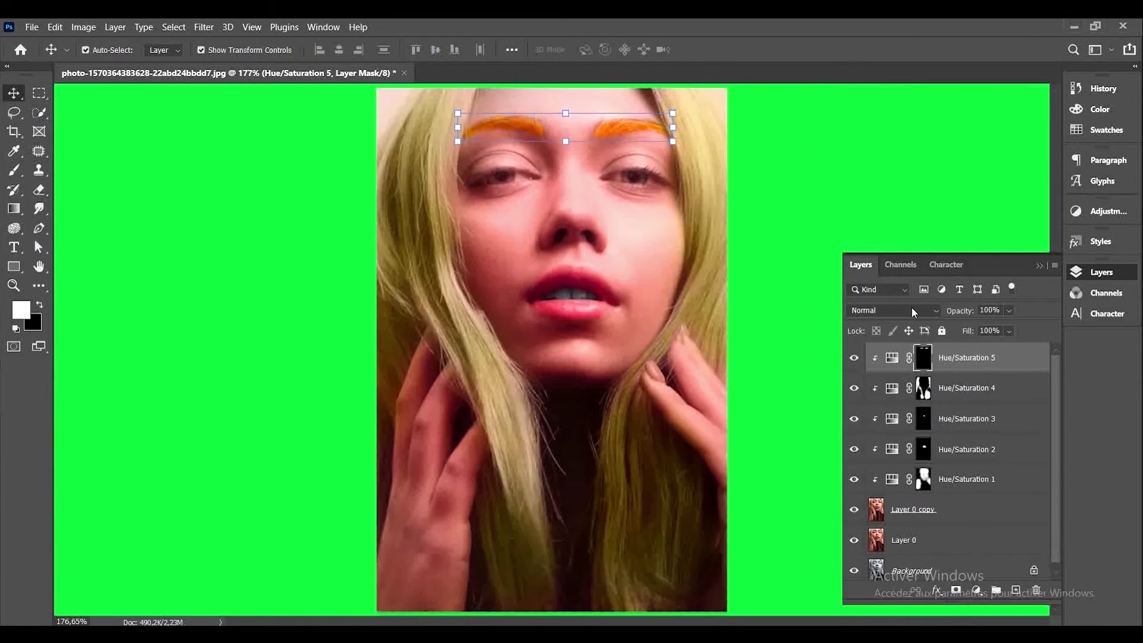
pyautogui.click(913, 307)
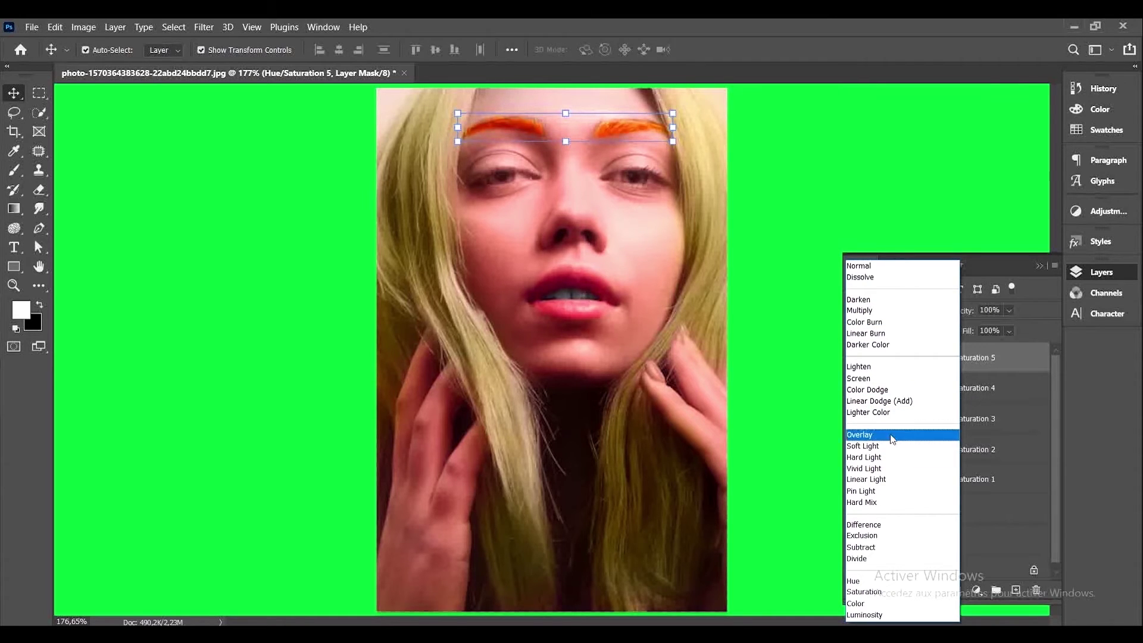
pyautogui.click(884, 604)
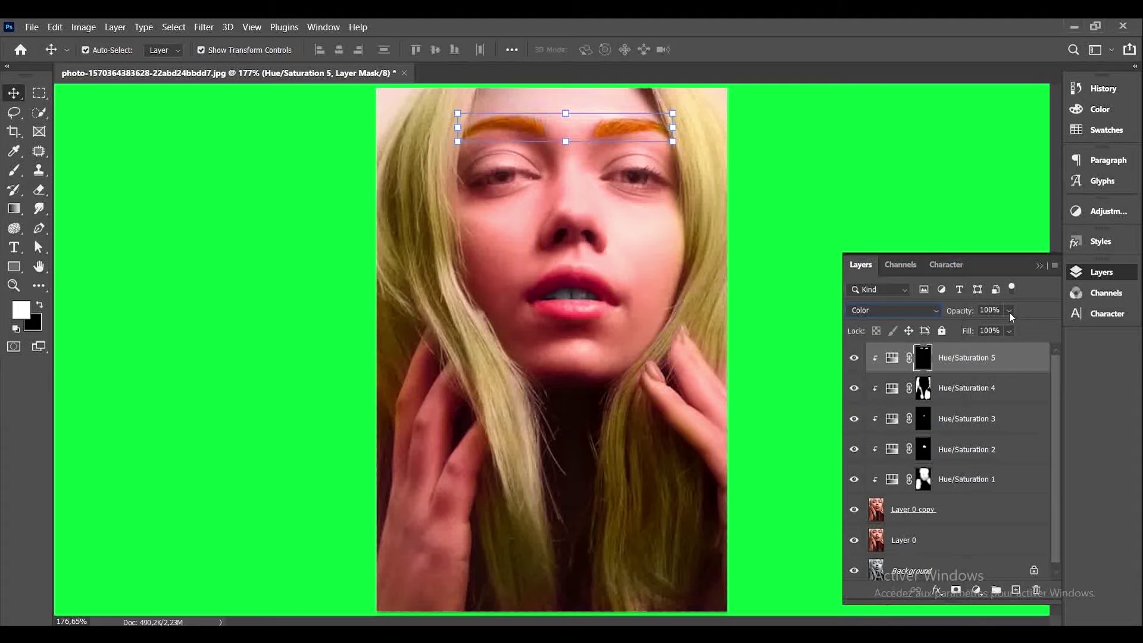
pyautogui.moveTo(981, 326); pyautogui.dragTo(999, 330)
# - Lower the Saturation of Hue/Saturation 5 to +32 and fine-tune its Hue for a more natural eyebrow brown
pyautogui.doubleClick(889, 358)
pyautogui.moveTo(843, 282)
pyautogui.mouseDown()
pyautogui.moveTo(853, 281)
pyautogui.moveTo(825, 287)
pyautogui.moveTo(915, 296)
pyautogui.moveTo(777, 286)
pyautogui.moveTo(850, 285)
pyautogui.moveTo(840, 285)
pyautogui.mouseUp()
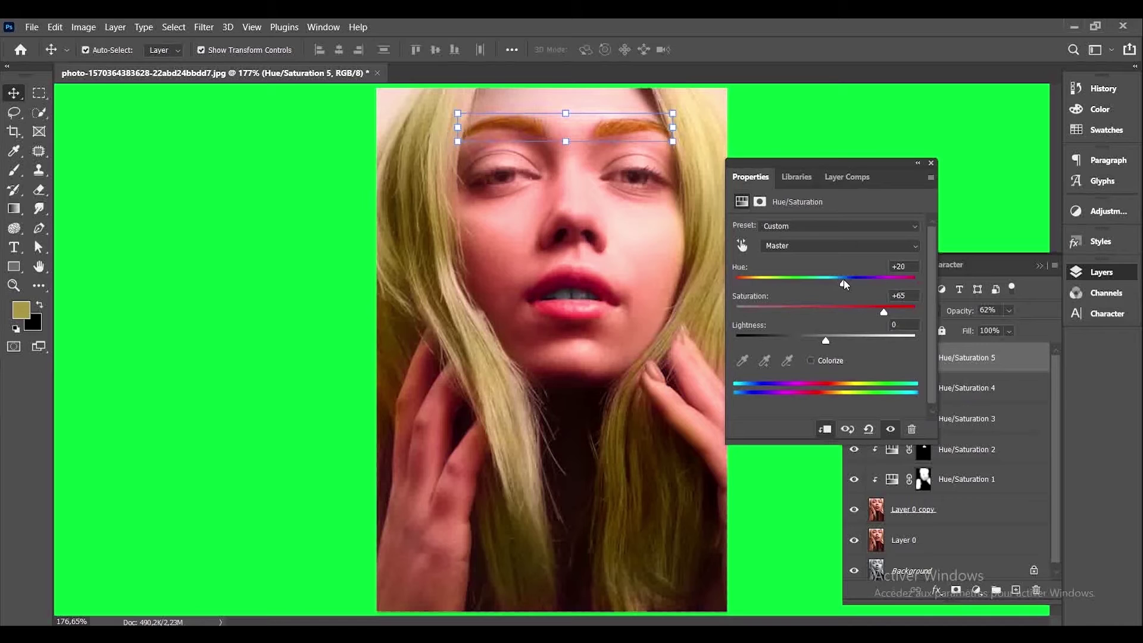
pyautogui.moveTo(884, 312); pyautogui.dragTo(839, 309)
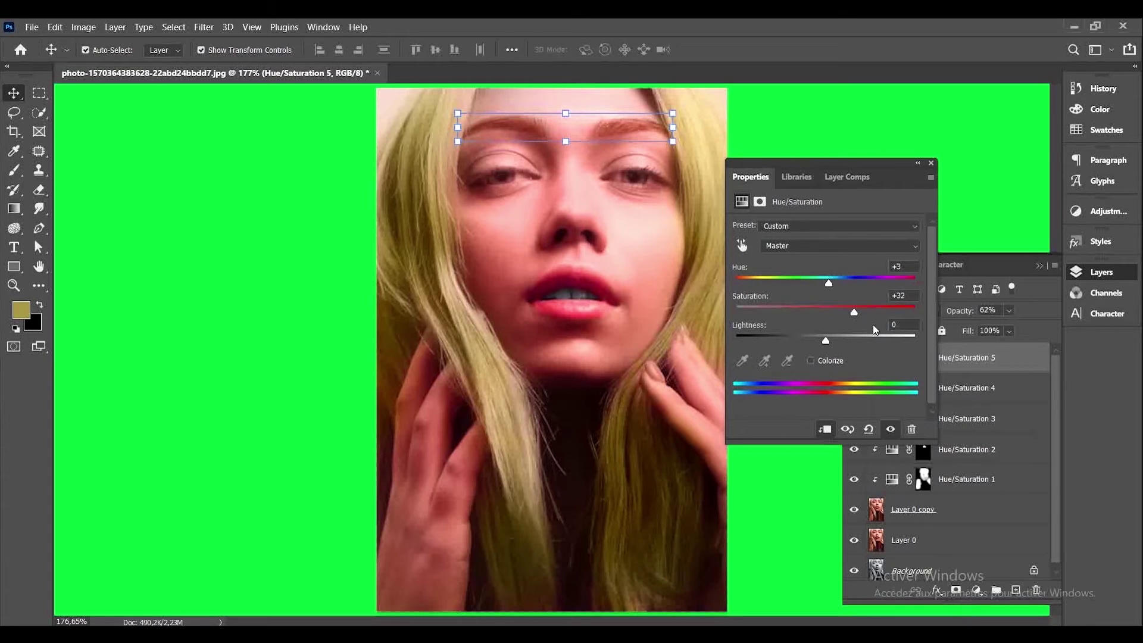
pyautogui.moveTo(829, 282)
pyautogui.mouseDown()
pyautogui.moveTo(804, 282)
pyautogui.moveTo(838, 282)
pyautogui.mouseUp()
pyautogui.click(932, 164)
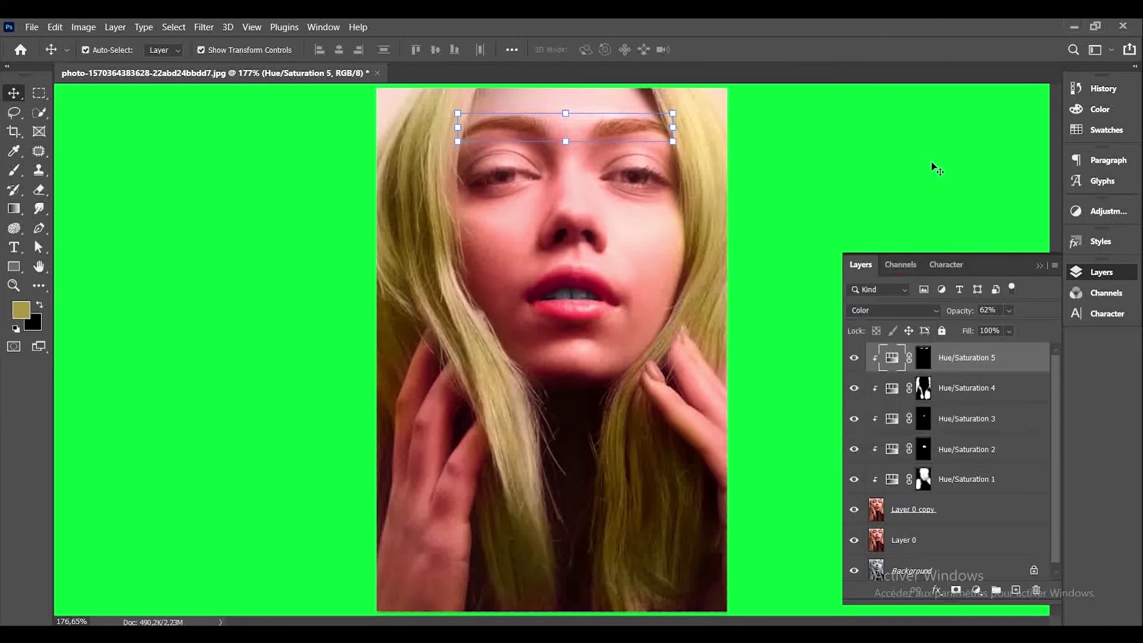
pyautogui.click(932, 162)
# - Add a clipped Hue/Saturation adjustment with Hue +47, Saturation +38 and Lightness -7, and invert its mask
pyautogui.click(977, 589)
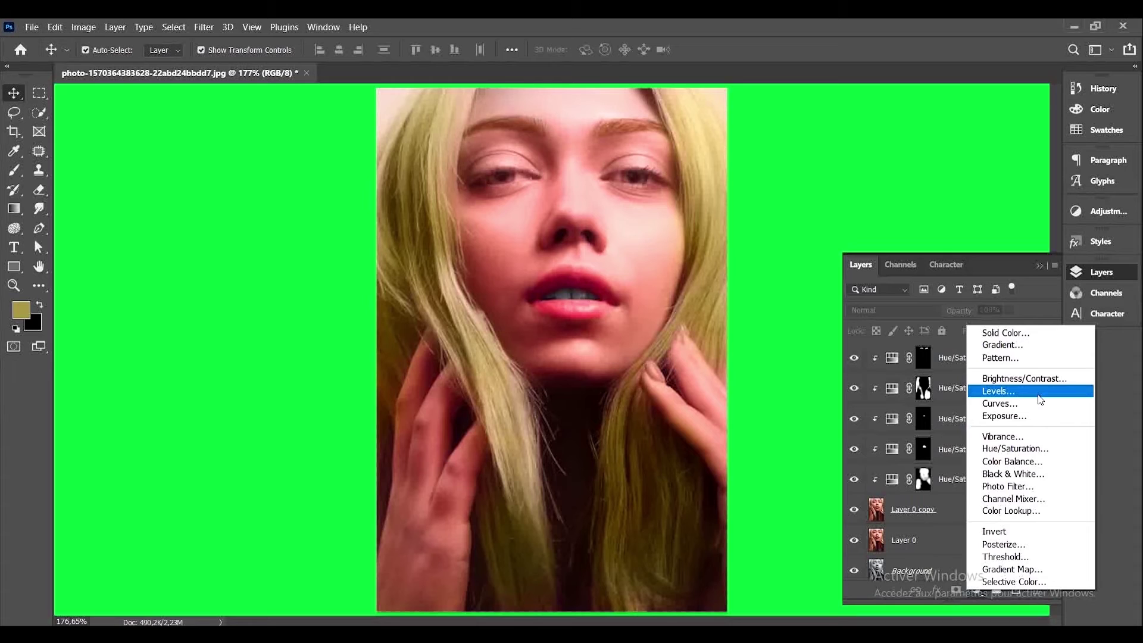
pyautogui.click(1025, 450)
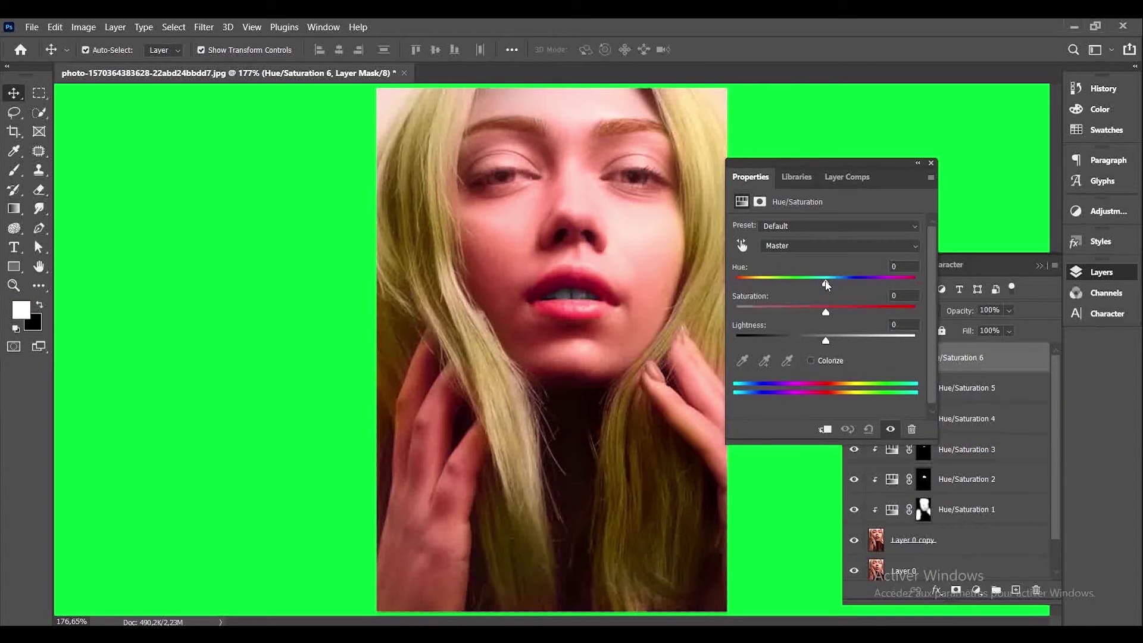
pyautogui.moveTo(826, 283); pyautogui.dragTo(860, 315)
pyautogui.moveTo(826, 340)
pyautogui.mouseDown()
pyautogui.moveTo(779, 350)
pyautogui.moveTo(882, 340)
pyautogui.moveTo(821, 338)
pyautogui.mouseUp()
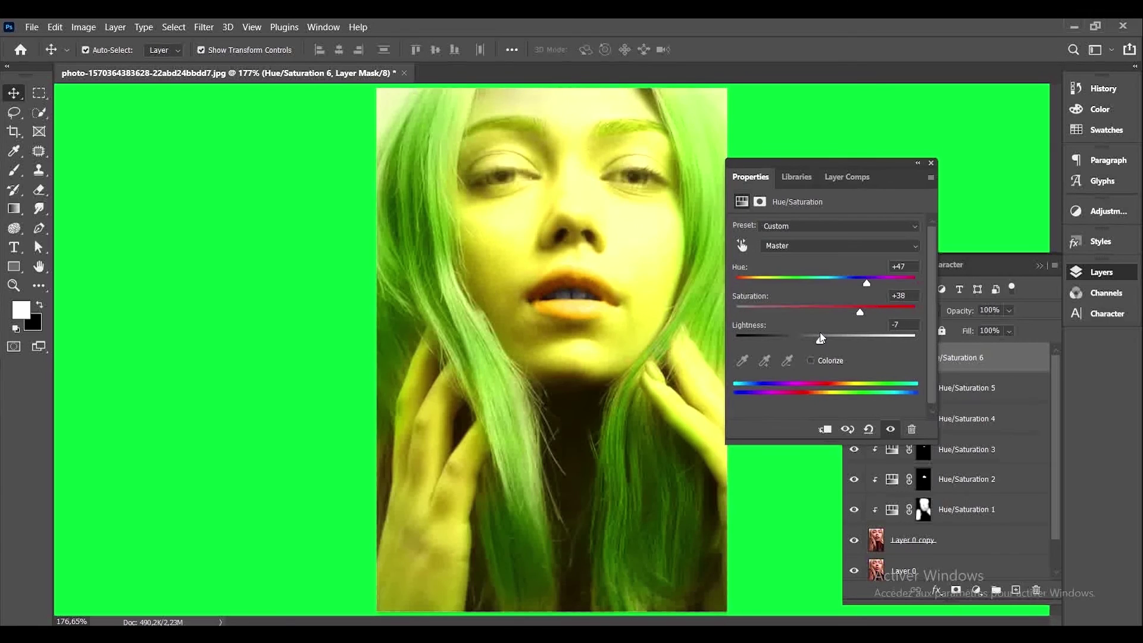
pyautogui.click(931, 163)
pyautogui.hotkey('ctrl', 'i')
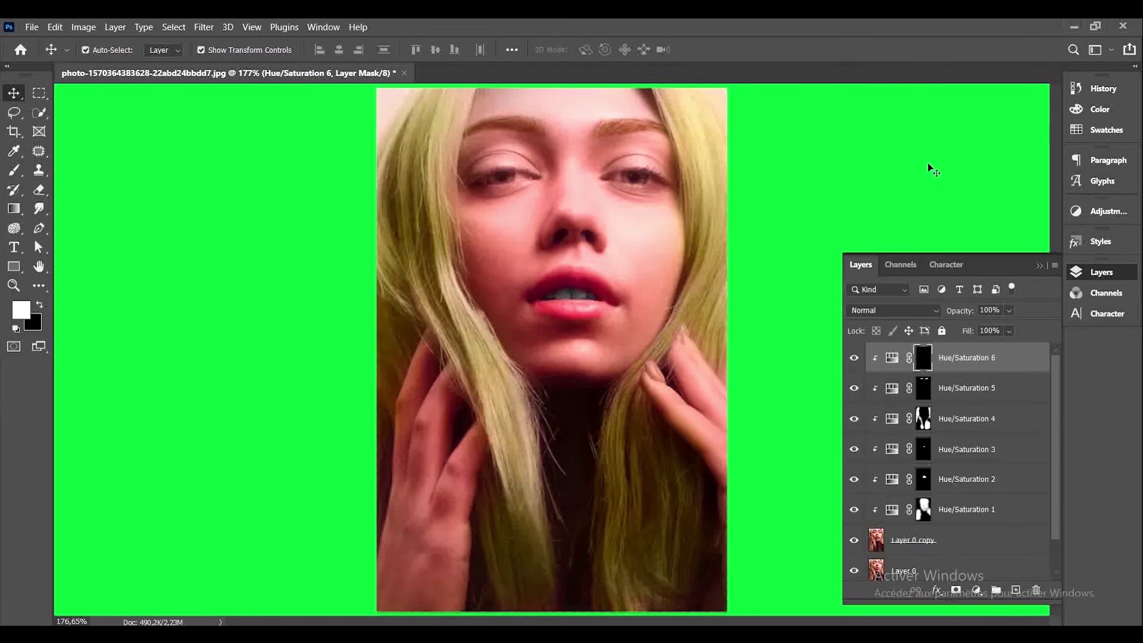
# - Paint the irises of both eyes white on the Hue/Saturation 6 mask with the 9 px brush
pyautogui.click(14, 286)
pyautogui.moveTo(489, 262)
pyautogui.mouseDown()
pyautogui.moveTo(651, 255)
pyautogui.moveTo(592, 271)
pyautogui.moveTo(661, 286)
pyautogui.moveTo(666, 276)
pyautogui.moveTo(665, 292)
pyautogui.moveTo(637, 268)
pyautogui.moveTo(607, 270)
pyautogui.moveTo(647, 284)
pyautogui.mouseUp()
pyautogui.click(18, 171)
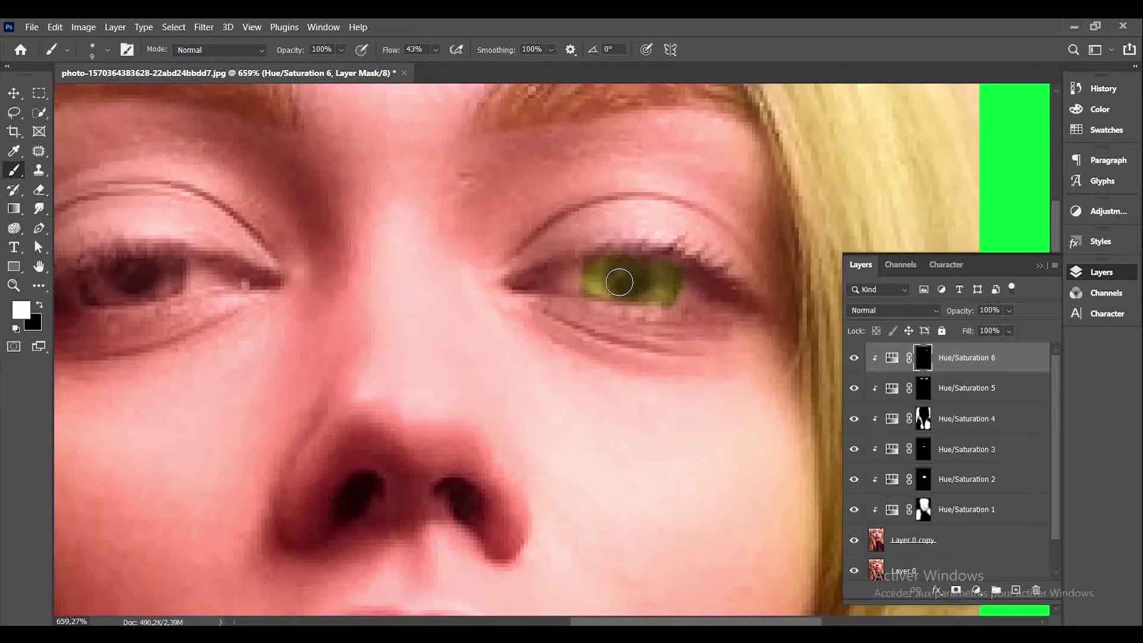
pyautogui.moveTo(95, 281)
pyautogui.mouseDown()
pyautogui.moveTo(173, 271)
pyautogui.moveTo(168, 287)
pyautogui.moveTo(120, 291)
pyautogui.moveTo(155, 289)
pyautogui.moveTo(145, 271)
pyautogui.moveTo(119, 285)
pyautogui.mouseUp()
pyautogui.click(14, 286)
pyautogui.moveTo(669, 622); pyautogui.dragTo(598, 622)
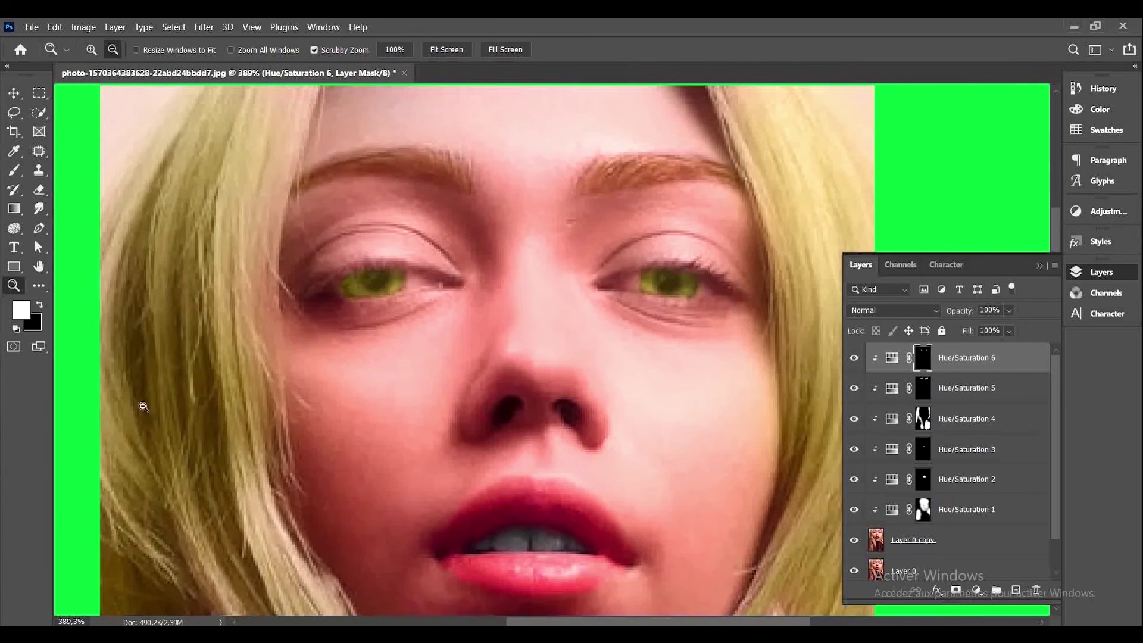
# - Set the Hue/Saturation 6 layer's blend mode to Color
pyautogui.click(893, 310)
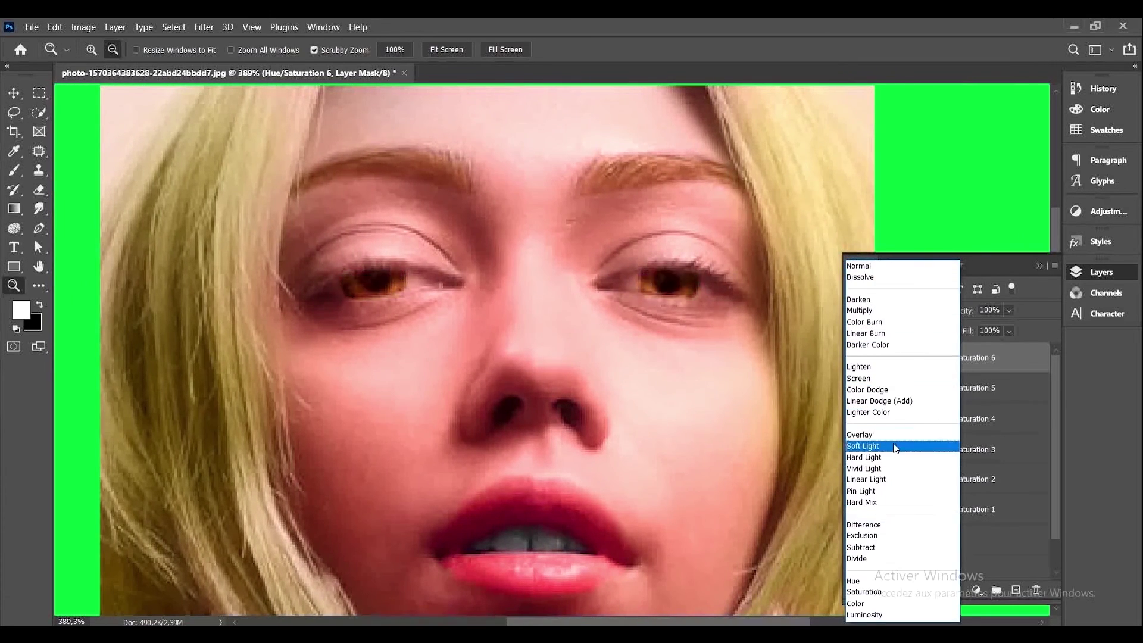
pyautogui.click(869, 613)
pyautogui.hotkey('ctrl', '0')
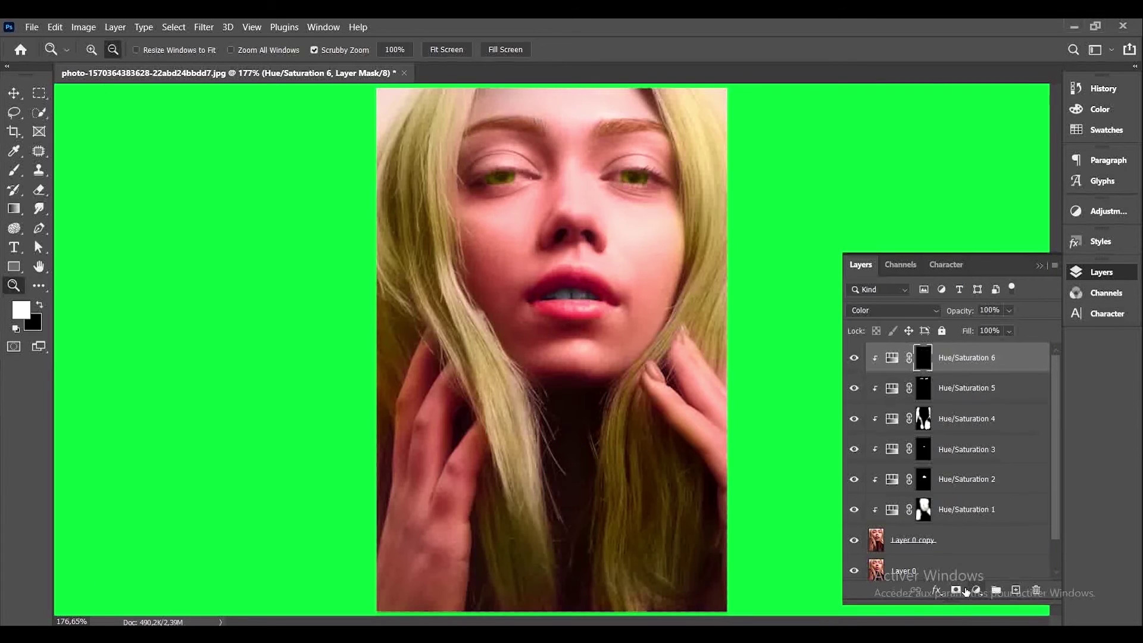
# - Create a new layer above Hue/Saturation 6 and sample the light pink skin of the cheek below the left eye
pyautogui.click(1017, 590)
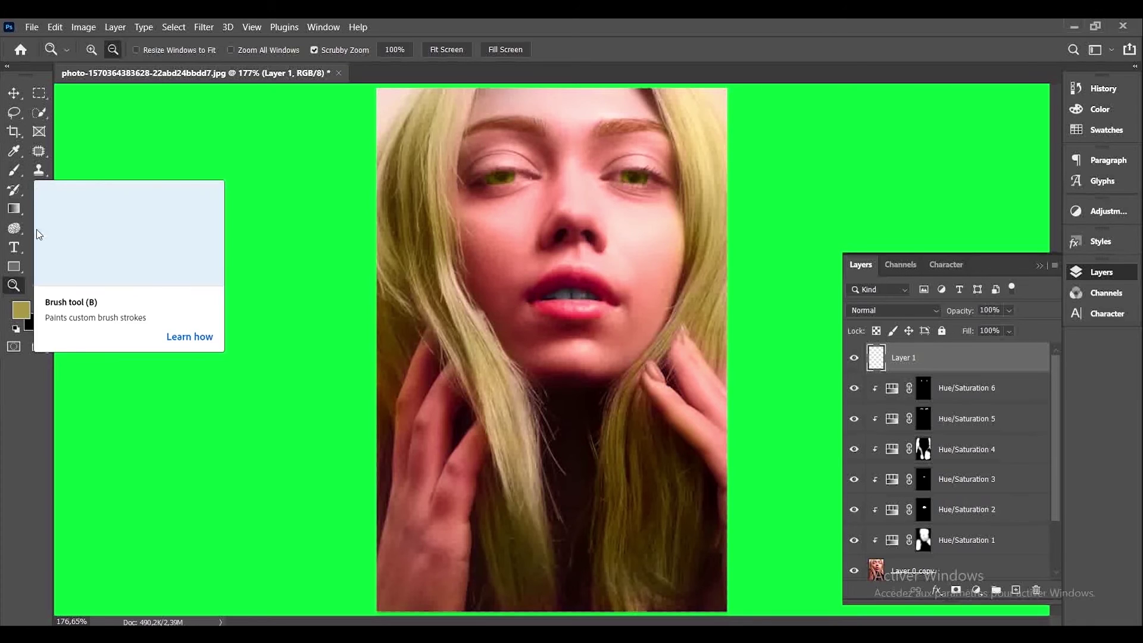
pyautogui.click(15, 151)
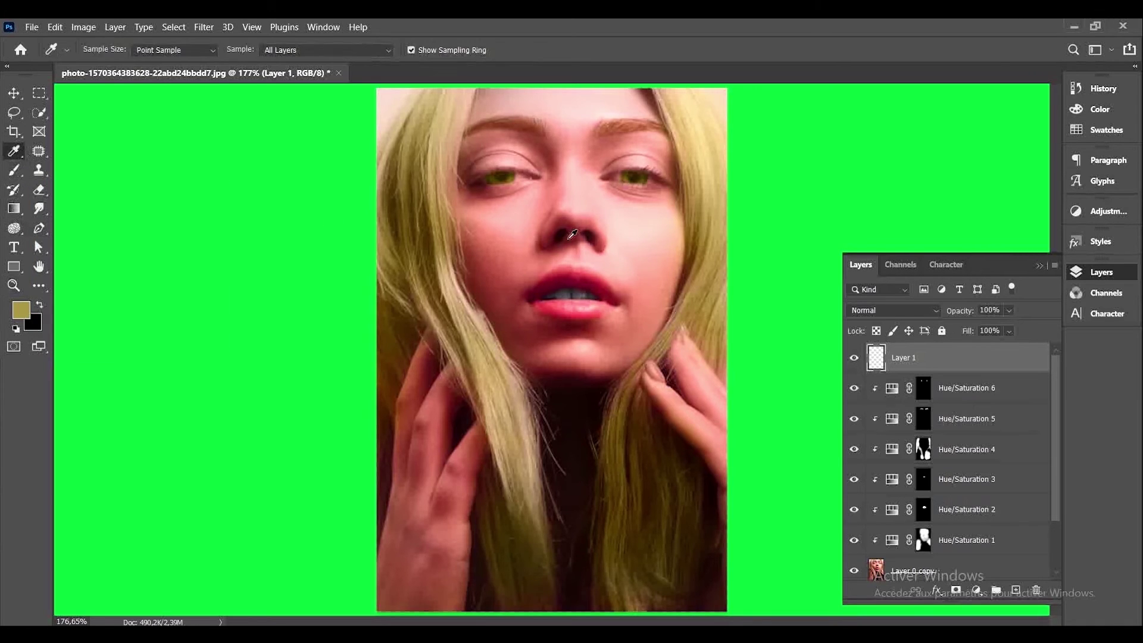
pyautogui.click(503, 242)
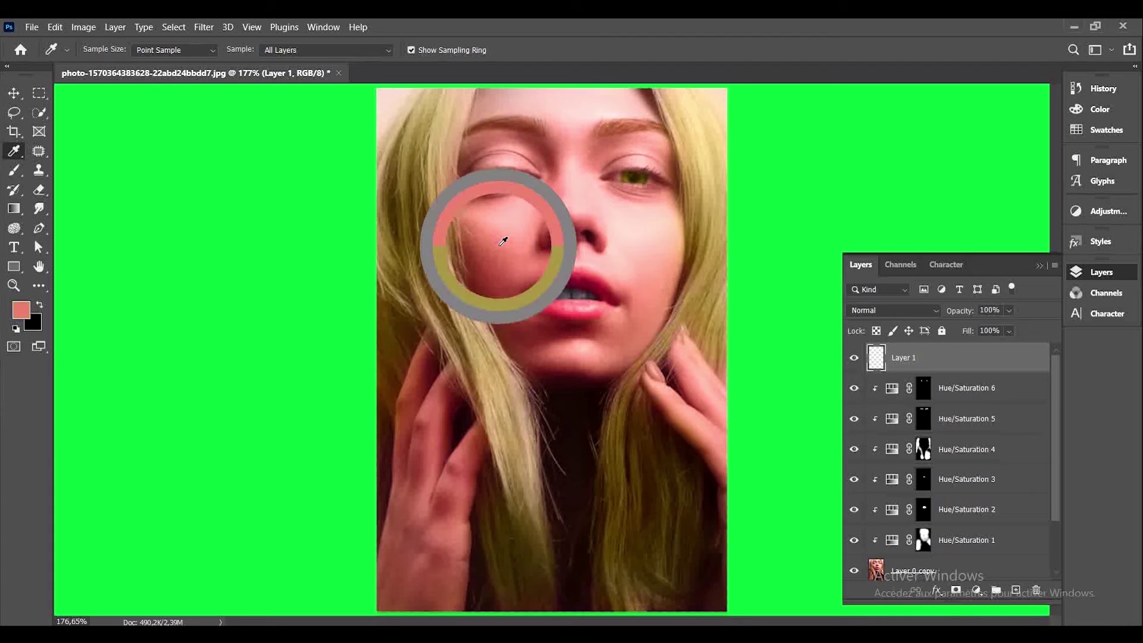
pyautogui.moveTo(503, 242); pyautogui.dragTo(513, 212)
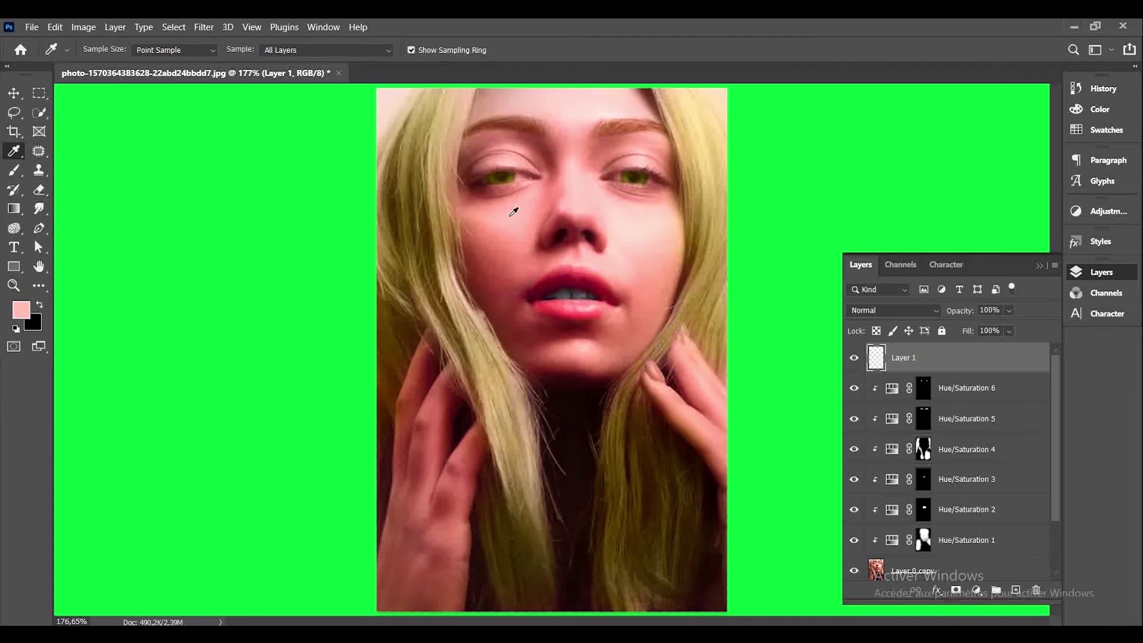
# - Add a mask to Layer 1 and paint the sampled pink over the forehead on the layer itself with the 9 px brush
pyautogui.click(16, 171)
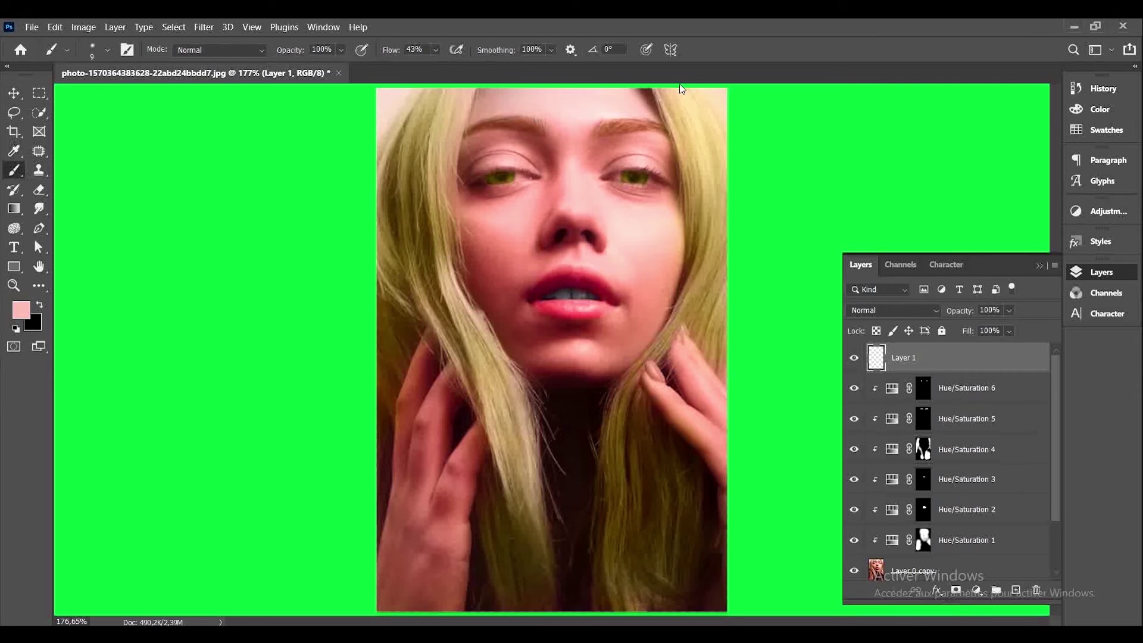
pyautogui.click(955, 590)
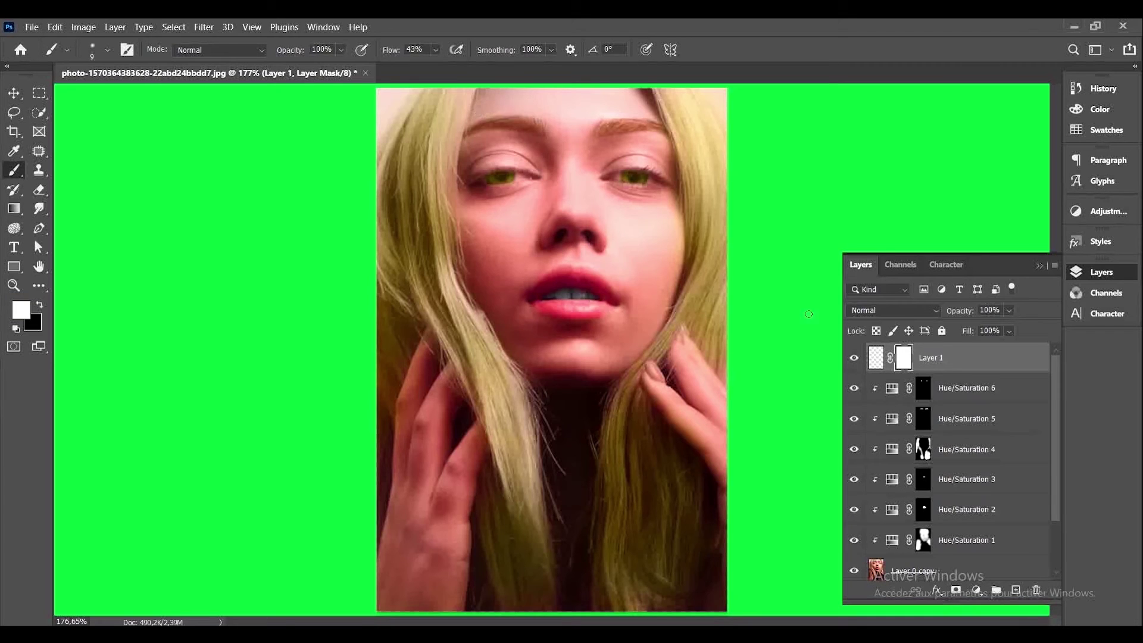
pyautogui.click(876, 357)
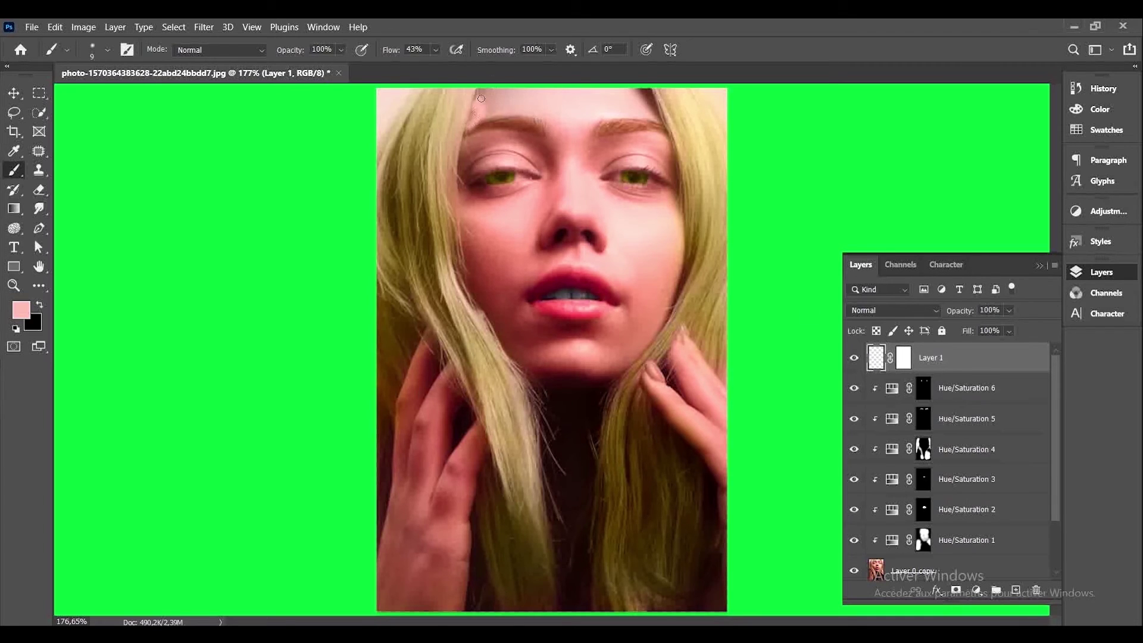
pyautogui.moveTo(468, 113); pyautogui.dragTo(466, 123)
pyautogui.moveTo(518, 96)
pyautogui.mouseDown()
pyautogui.moveTo(465, 96)
pyautogui.moveTo(576, 93)
pyautogui.moveTo(622, 124)
pyautogui.moveTo(519, 106)
pyautogui.moveTo(472, 116)
pyautogui.moveTo(710, 119)
pyautogui.moveTo(543, 105)
pyautogui.moveTo(632, 108)
pyautogui.moveTo(589, 102)
pyautogui.moveTo(574, 137)
pyautogui.moveTo(591, 105)
pyautogui.moveTo(600, 113)
pyautogui.moveTo(550, 94)
pyautogui.moveTo(626, 90)
pyautogui.moveTo(606, 103)
pyautogui.moveTo(496, 90)
pyautogui.moveTo(686, 96)
pyautogui.mouseUp()
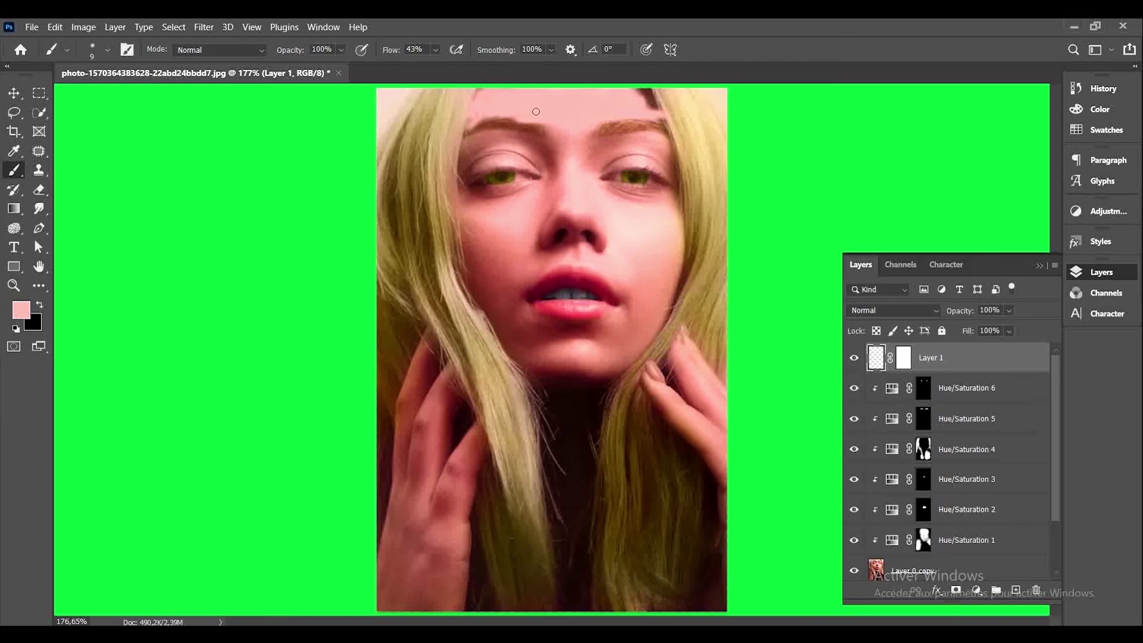
# - Invert Layer 1's mask to black and paint the forehead back in with white using a soft 47 px brush
pyautogui.click(905, 360)
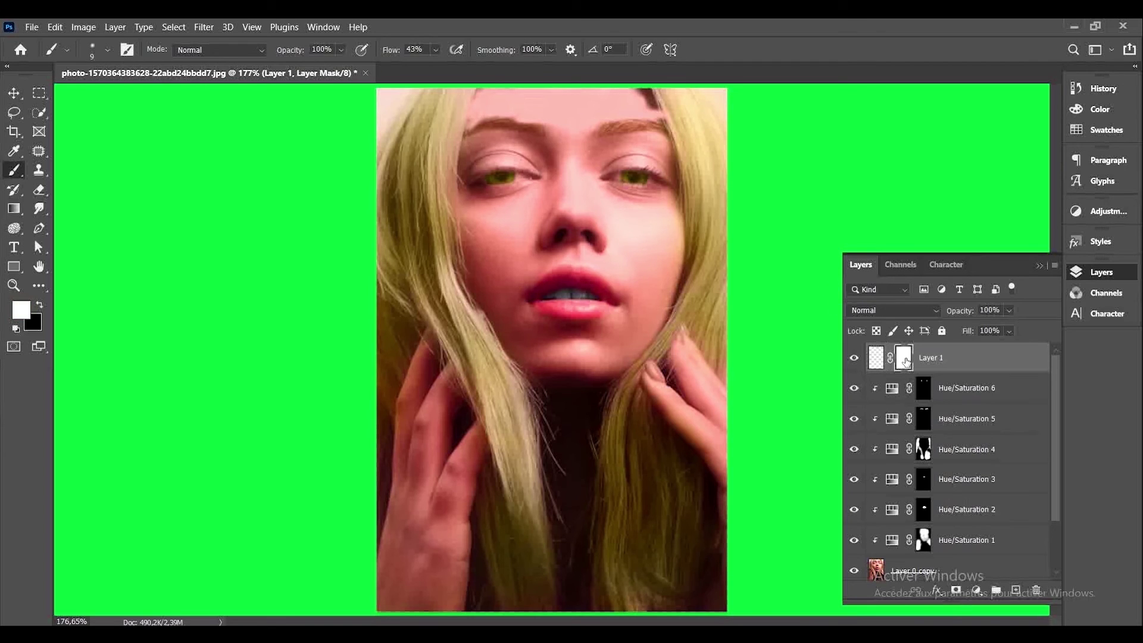
pyautogui.hotkey('ctrl', 'i')
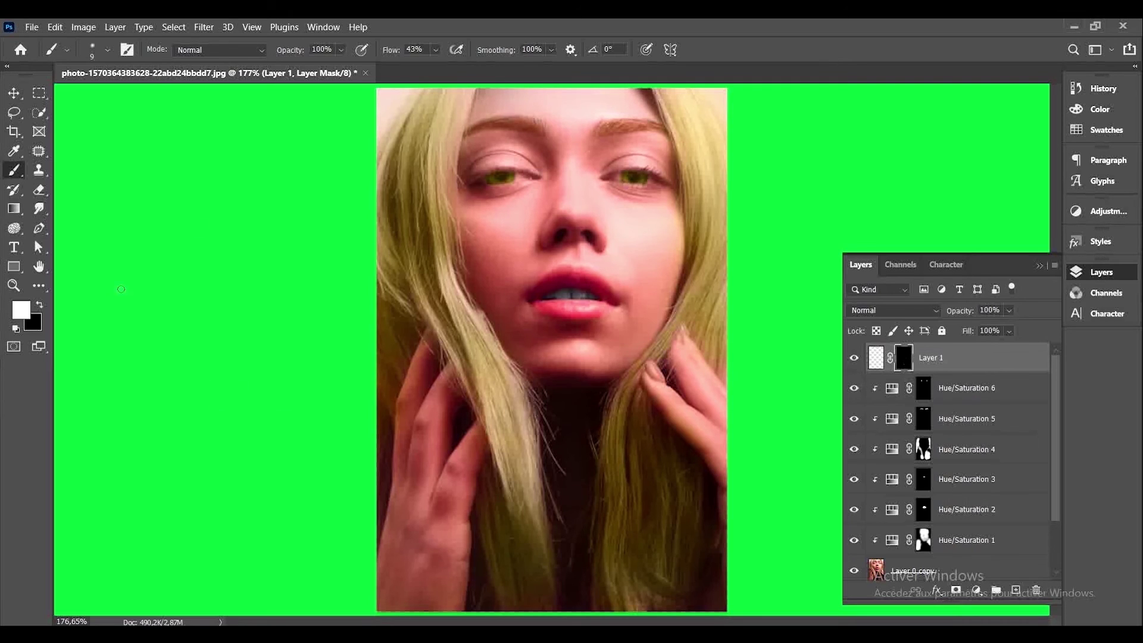
pyautogui.click(14, 285)
pyautogui.moveTo(608, 101)
pyautogui.mouseDown()
pyautogui.moveTo(631, 123)
pyautogui.moveTo(651, 189)
pyautogui.mouseUp()
pyautogui.scroll(4, 647, 215)
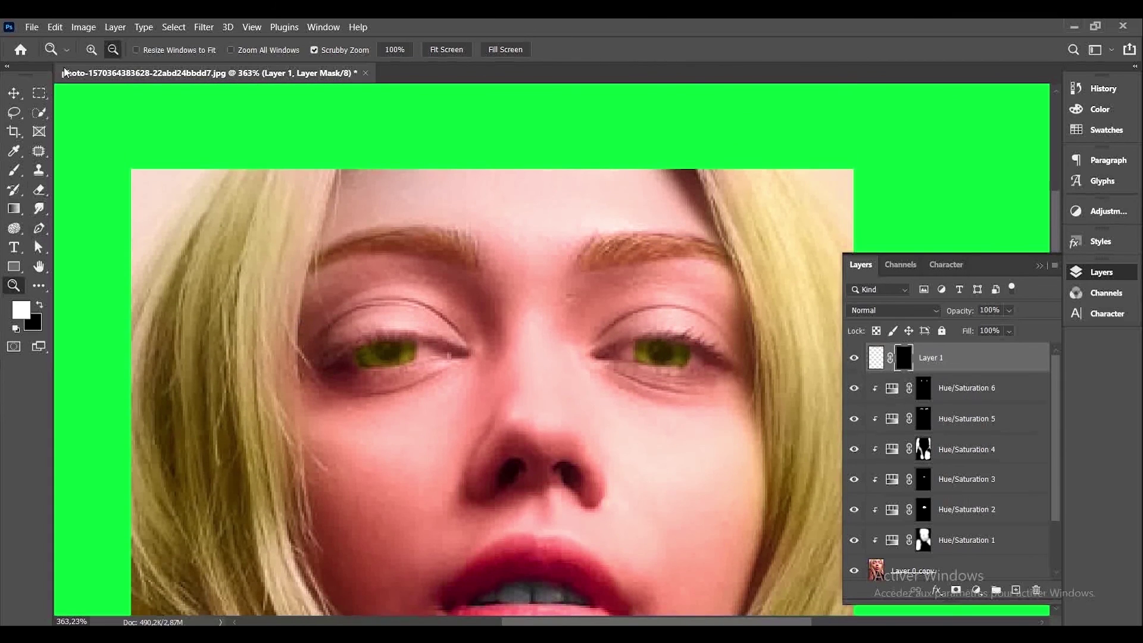
pyautogui.click(14, 172)
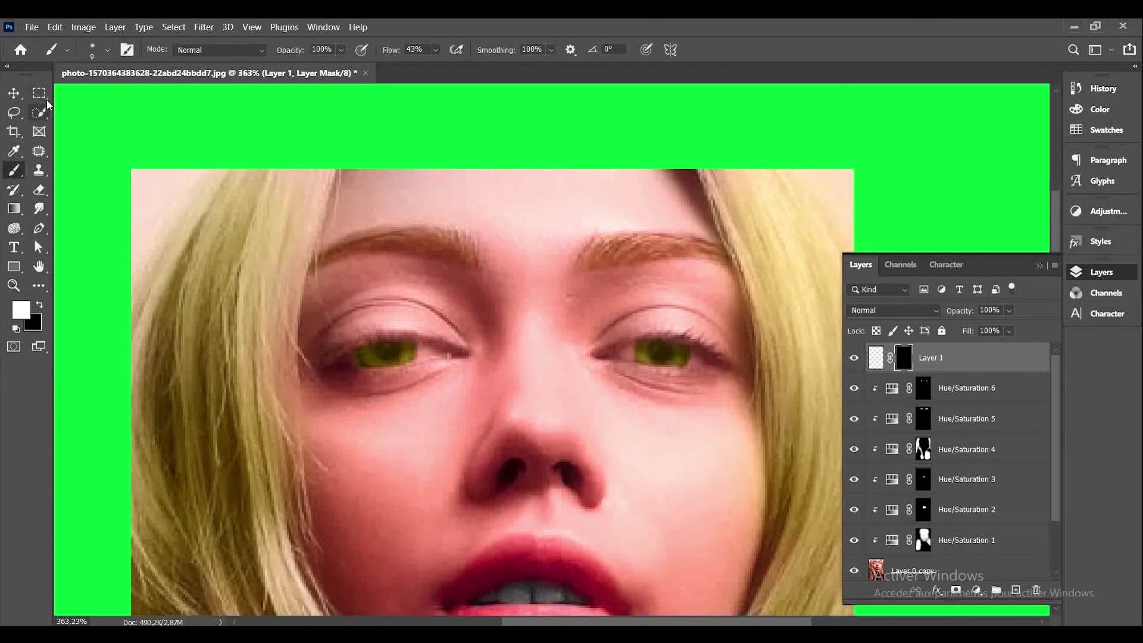
pyautogui.click(109, 54)
pyautogui.moveTo(87, 97); pyautogui.dragTo(104, 97)
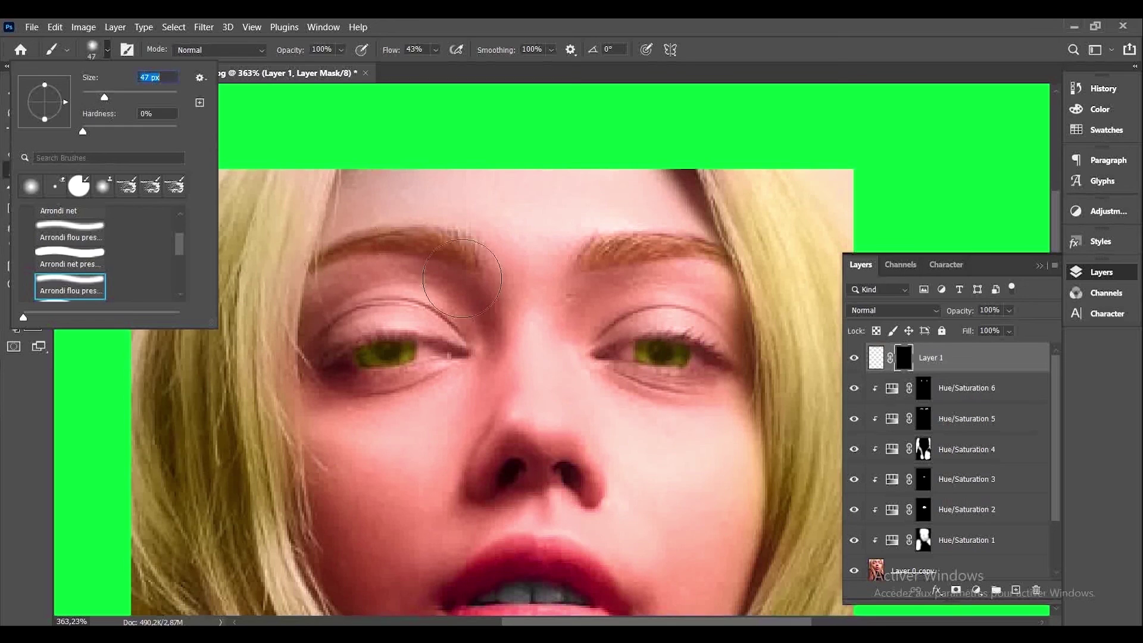
pyautogui.click(545, 197)
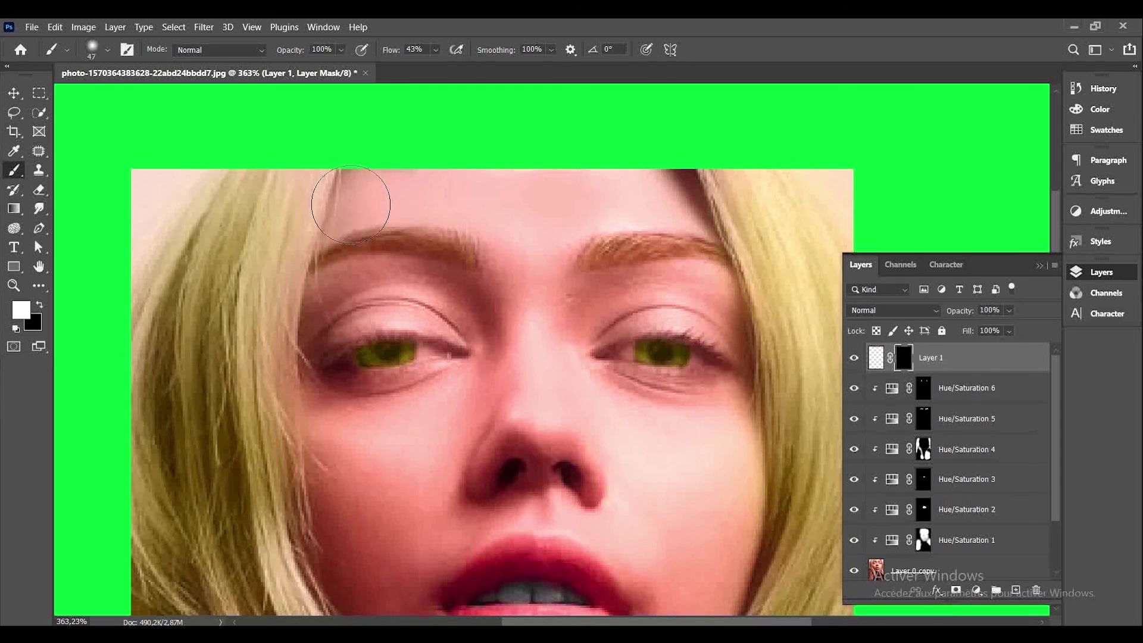
pyautogui.moveTo(344, 192); pyautogui.dragTo(340, 199)
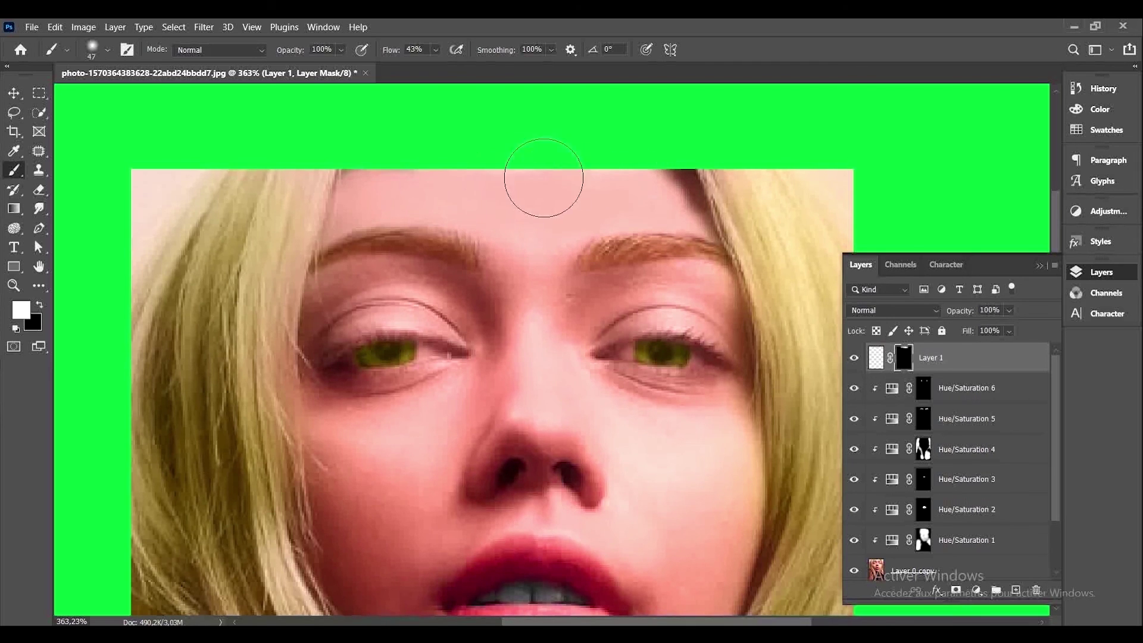
# - Fit the whole portrait in view and toggle Layer 1's visibility off and on to compare the forehead color
pyautogui.click(13, 286)
pyautogui.moveTo(507, 334); pyautogui.dragTo(479, 344)
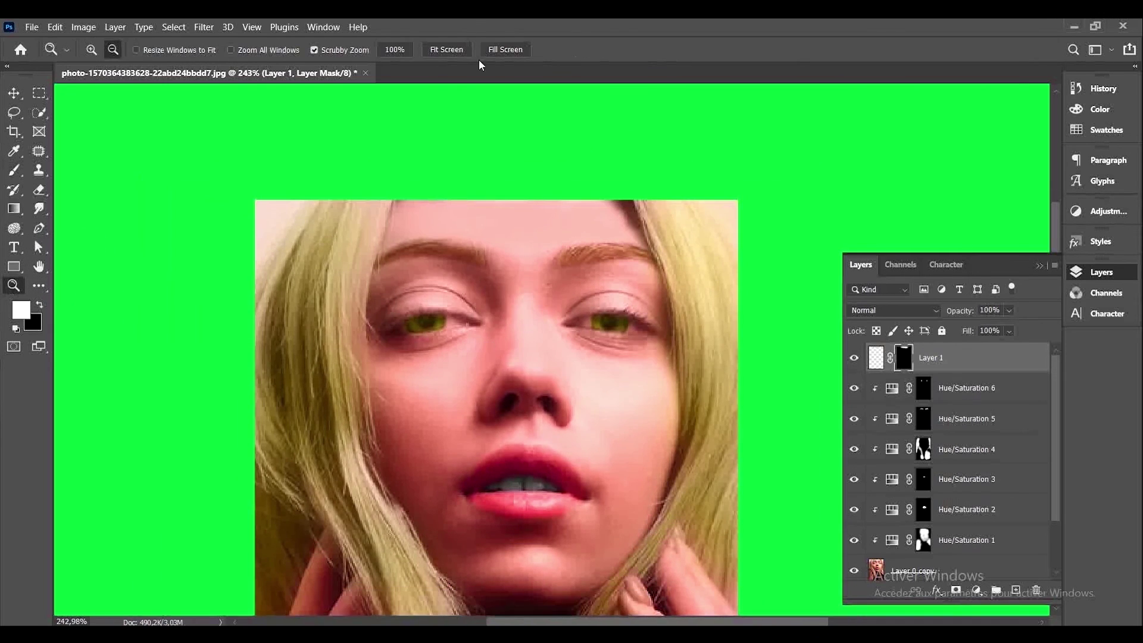
pyautogui.click(457, 51)
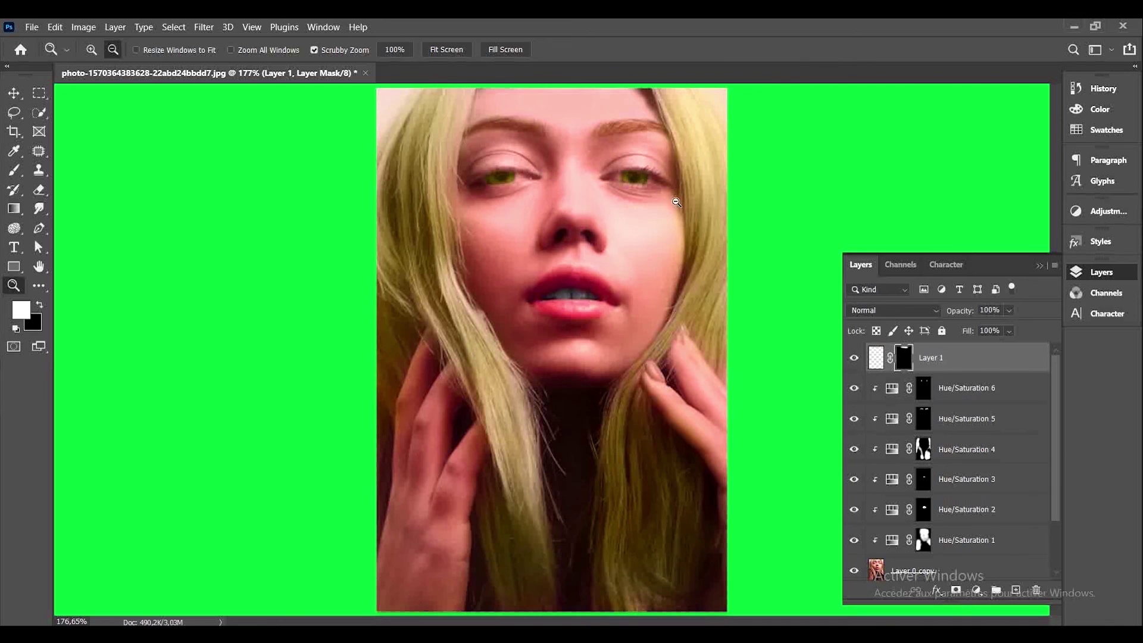
pyautogui.click(855, 358)
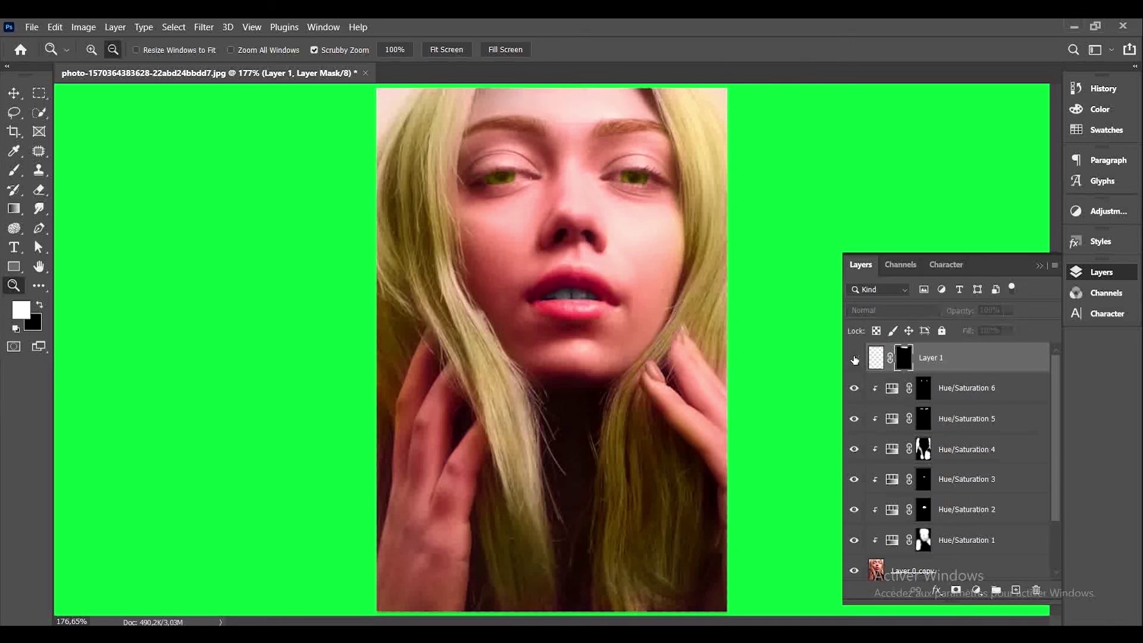
pyautogui.click(854, 359)
# - Open the blend mode choices for Layer 1
pyautogui.click(936, 311)
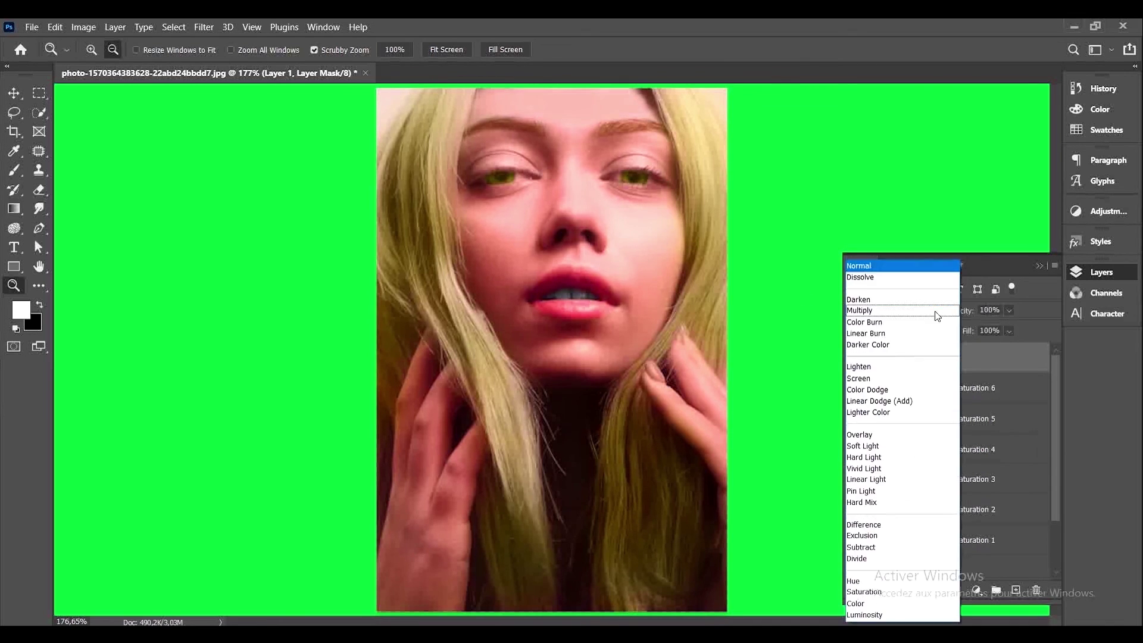